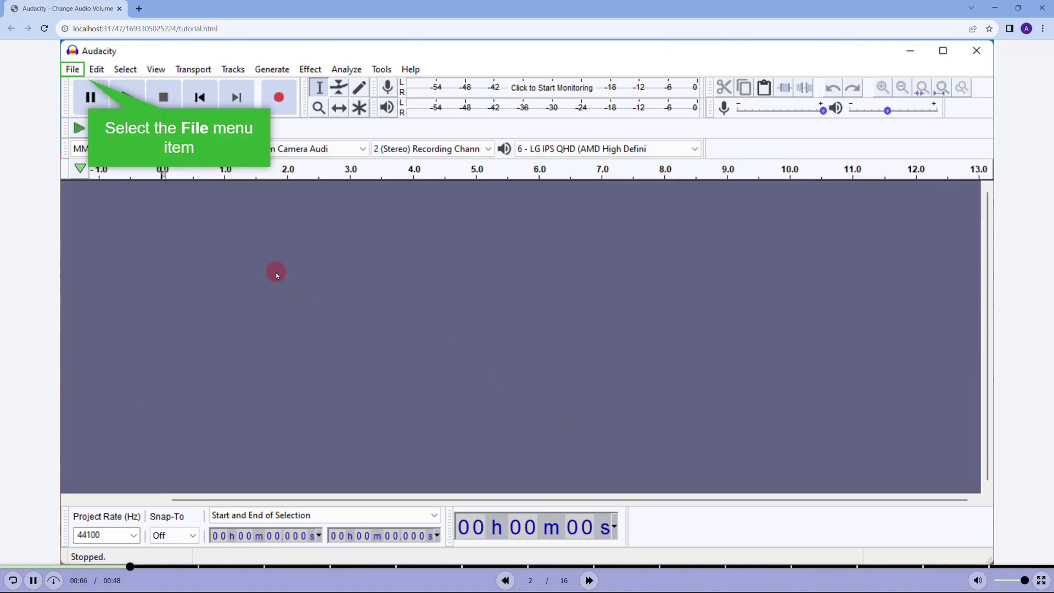
Open sample1.mp3 from the Music folder in the simulated Audacity project
{"action": "left_click", "coordinate": [74, 71]}
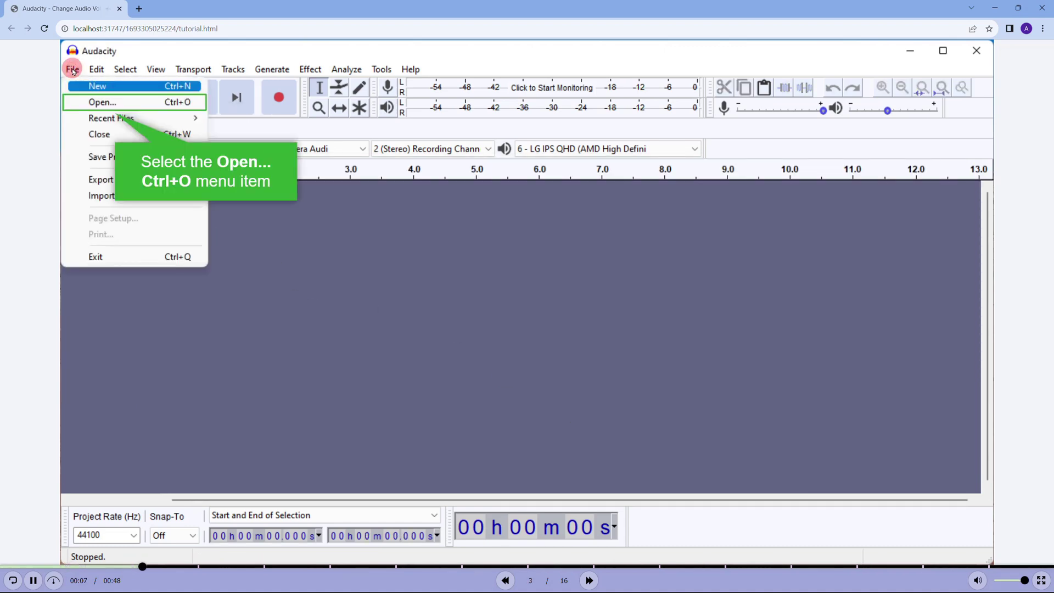
{"action": "left_click", "coordinate": [144, 103]}
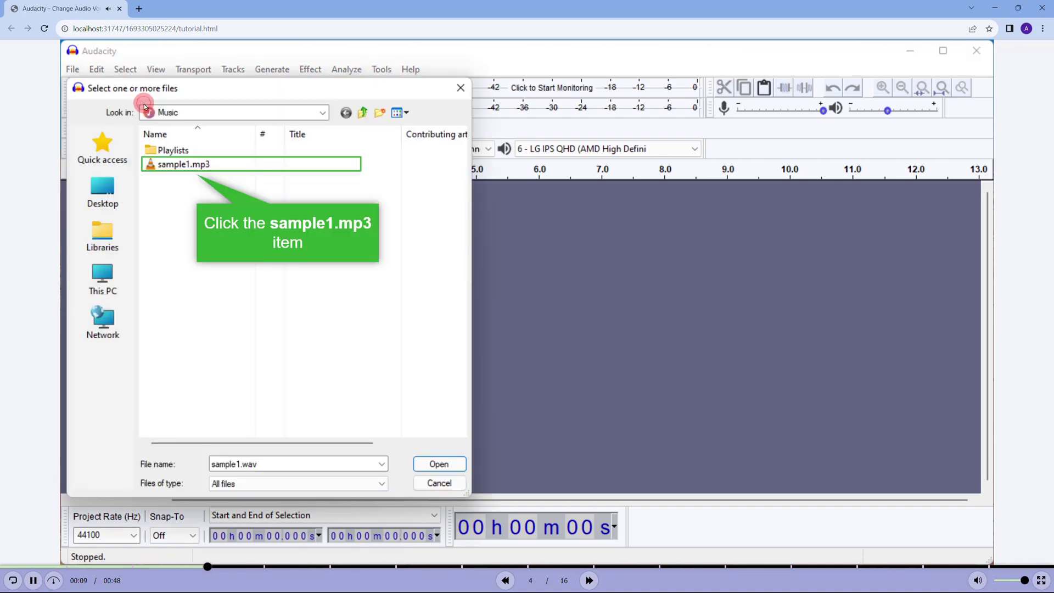
{"action": "left_click", "coordinate": [227, 166]}
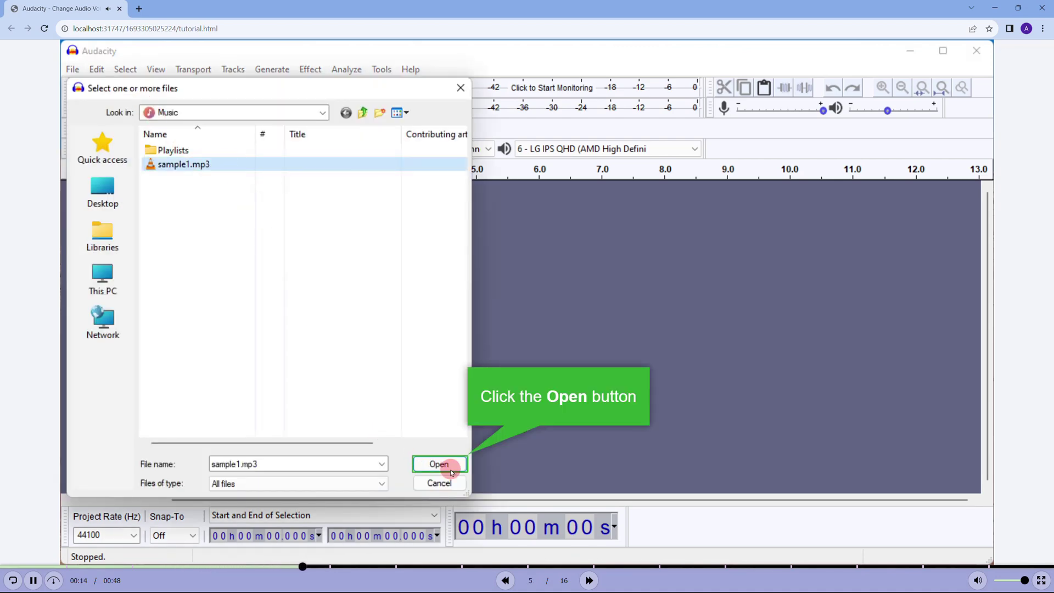
{"action": "left_click", "coordinate": [455, 468]}
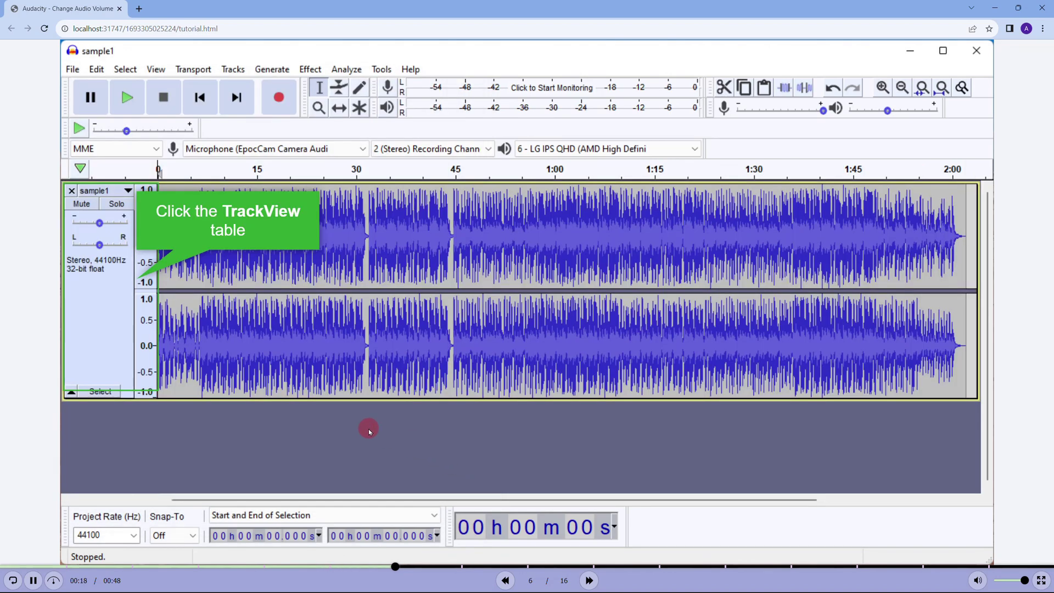
Select the whole sample1 track and start the Amplify effect on it
{"action": "left_click", "coordinate": [127, 311]}
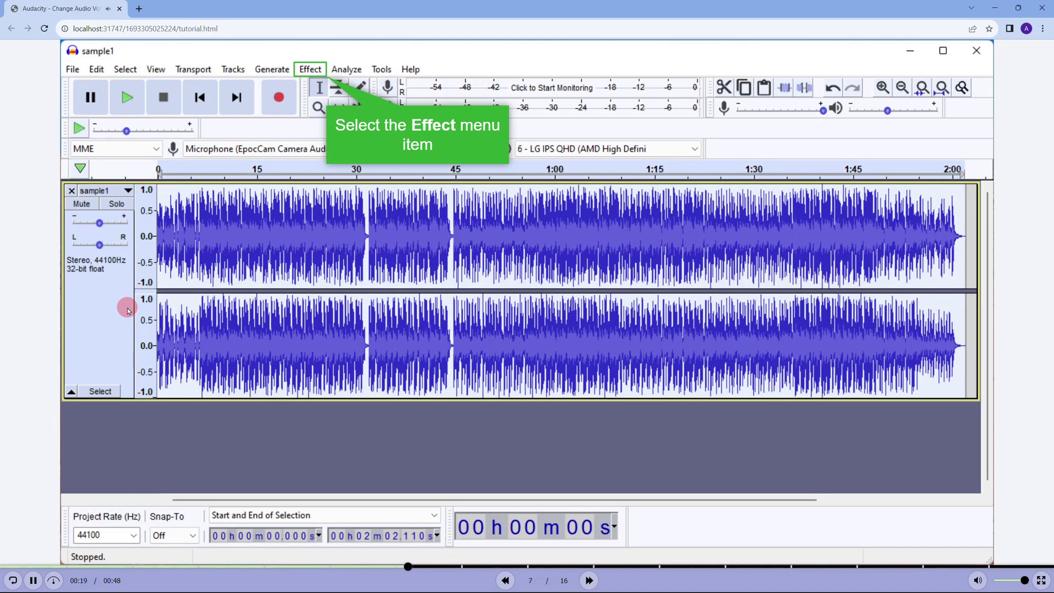
{"action": "left_click", "coordinate": [311, 70]}
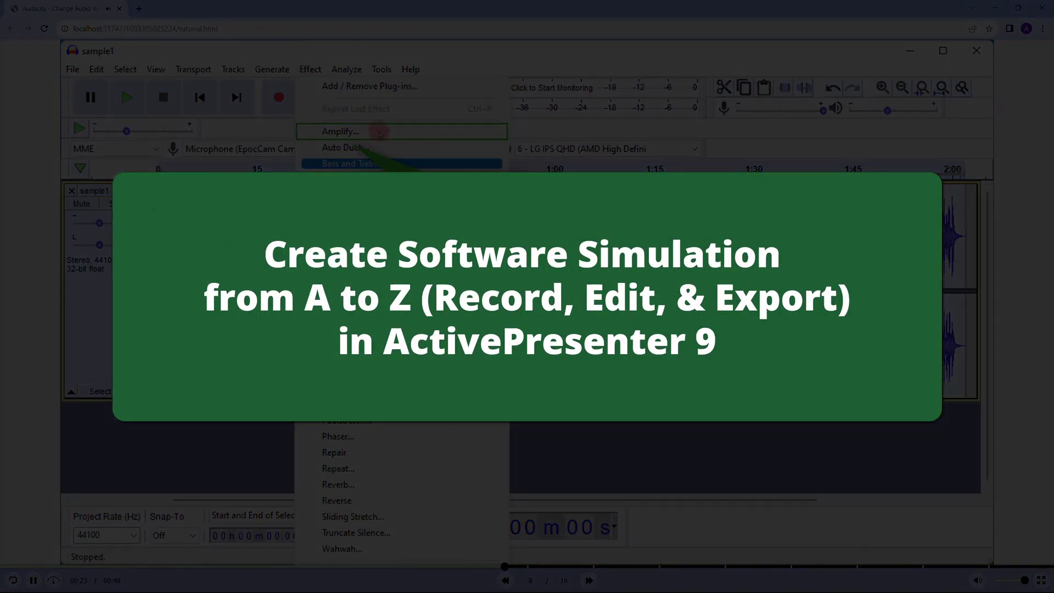
{"action": "left_click", "coordinate": [378, 132]}
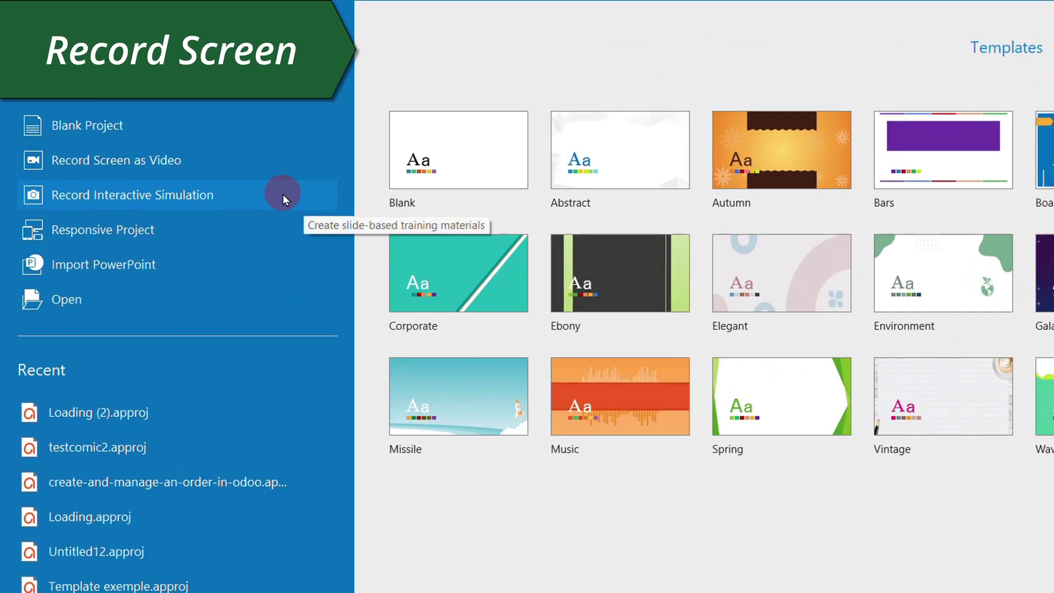
In ActivePresenter, start recording a new interactive simulation with the Full Screen recording area
{"action": "left_click", "coordinate": [280, 194]}
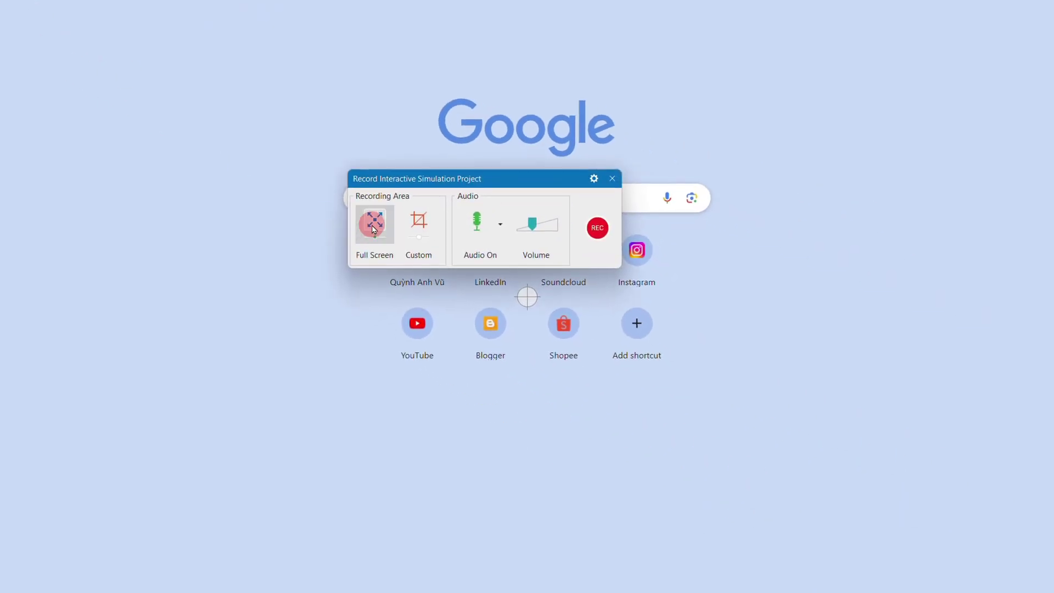
{"action": "left_click", "coordinate": [421, 227]}
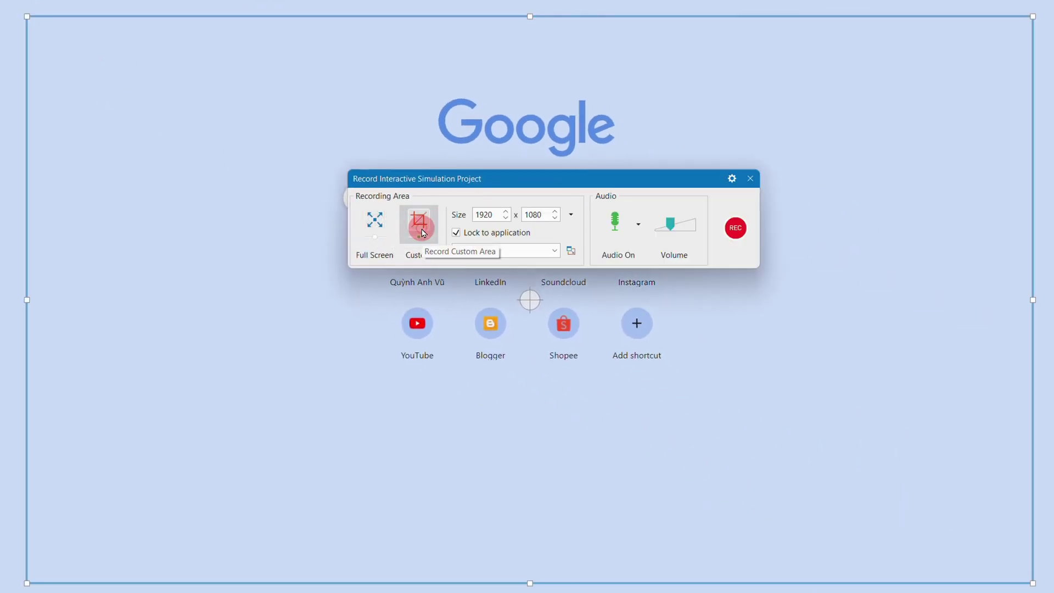
{"action": "left_click", "coordinate": [375, 225]}
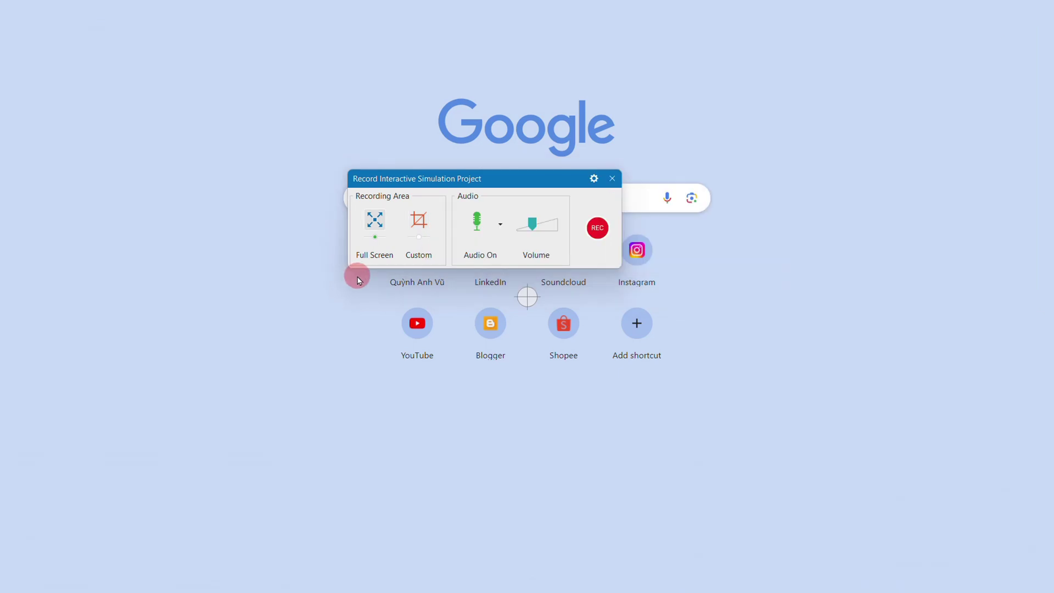
{"action": "left_click", "coordinate": [500, 227]}
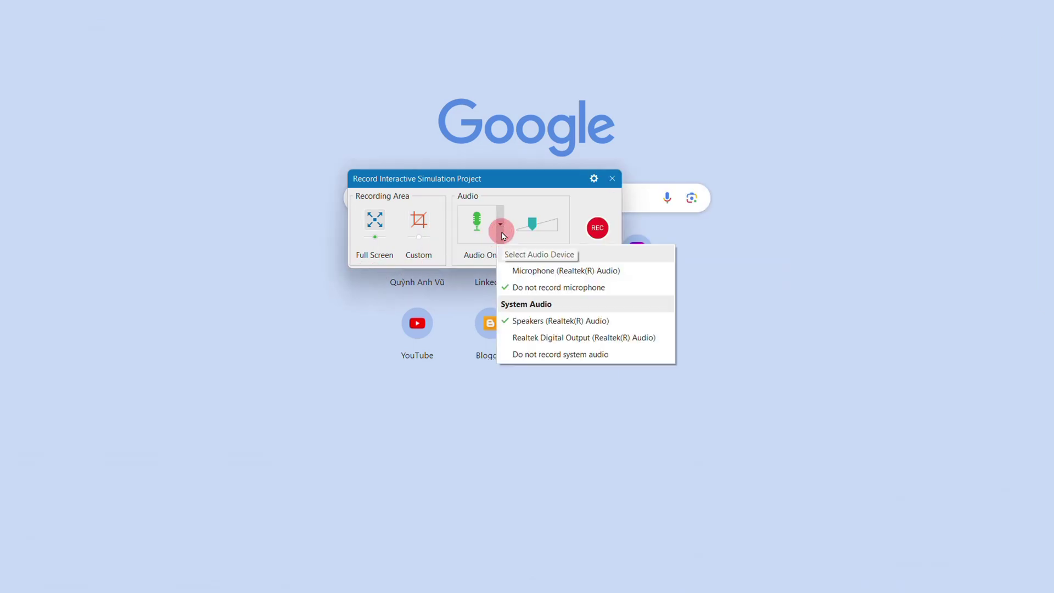
{"action": "left_click", "coordinate": [501, 234]}
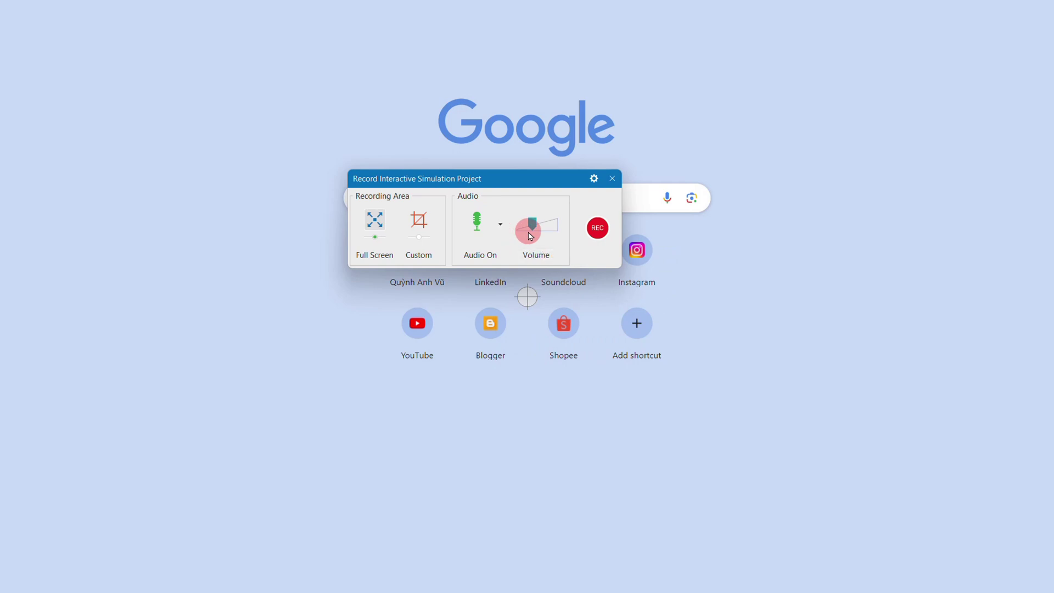
{"action": "left_click", "coordinate": [597, 227]}
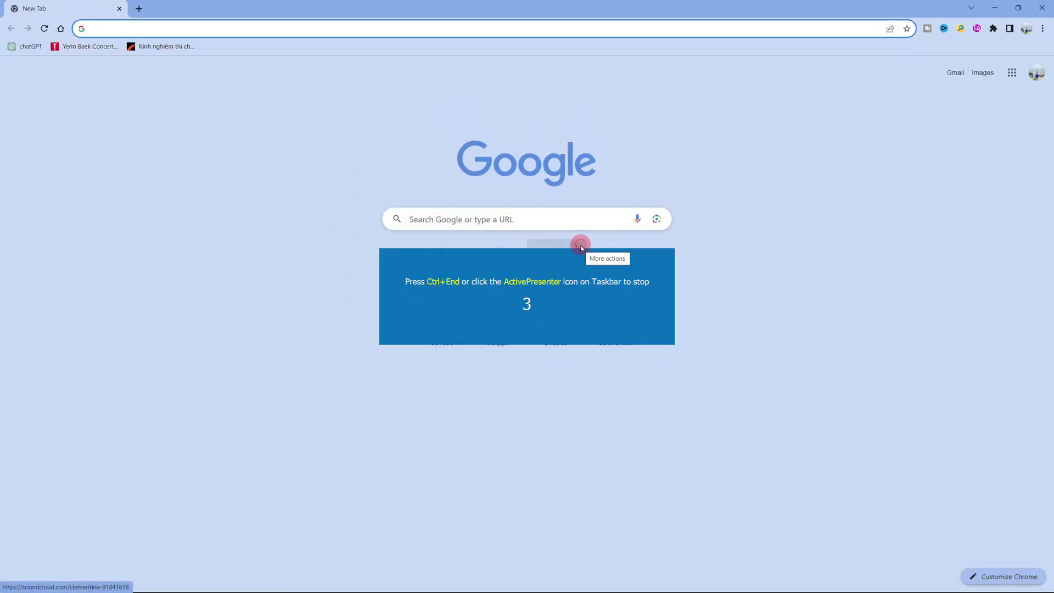
In the browser, go to atomisystems.com and open the ActivePresenter pricing page
{"action": "left_click", "coordinate": [353, 24]}
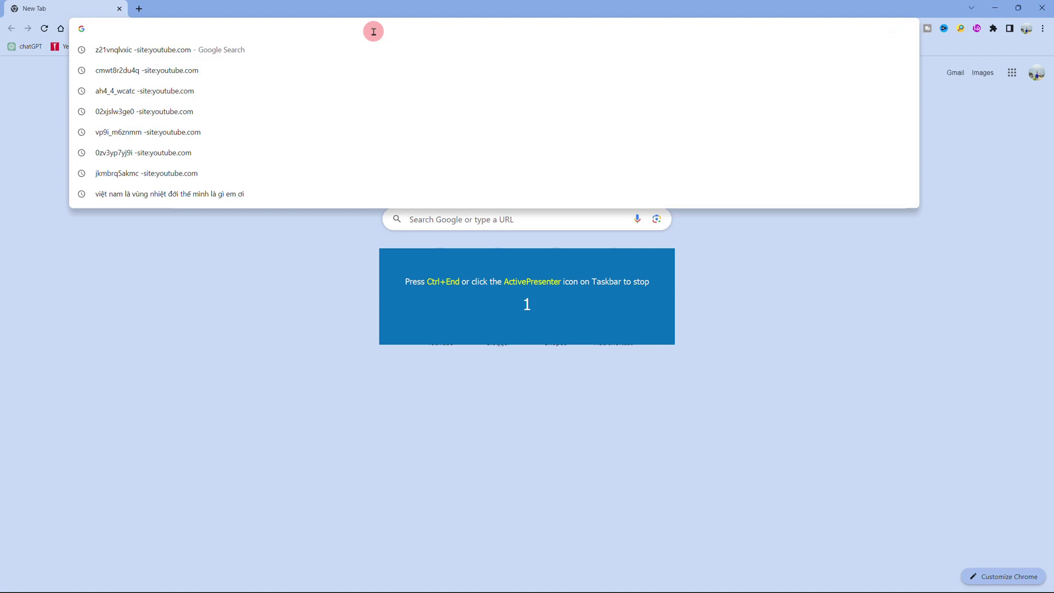
{"action": "type", "text": "atomisystems.com"}
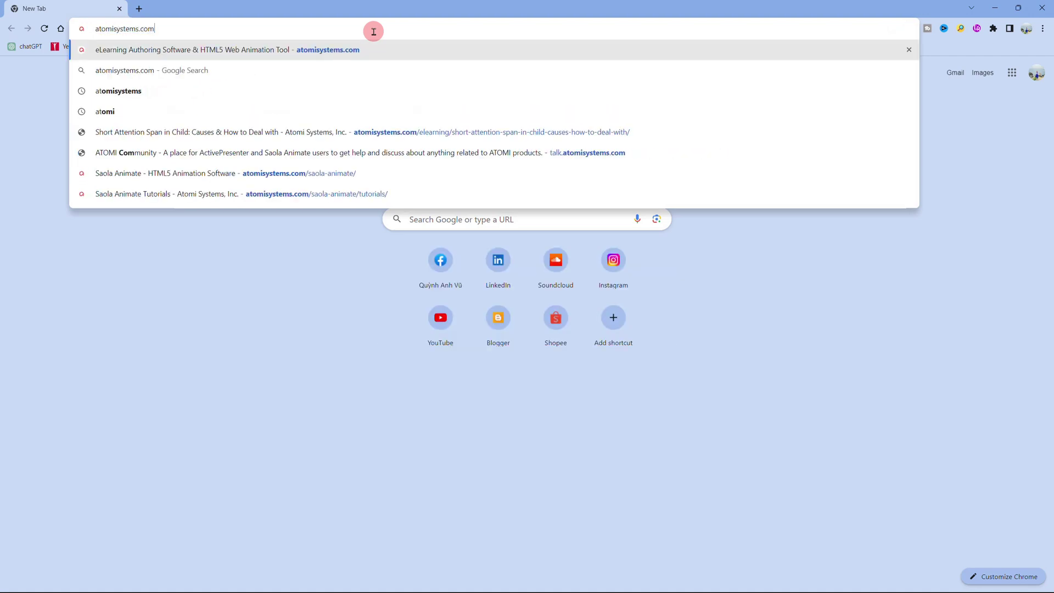
{"action": "key", "text": "Return"}
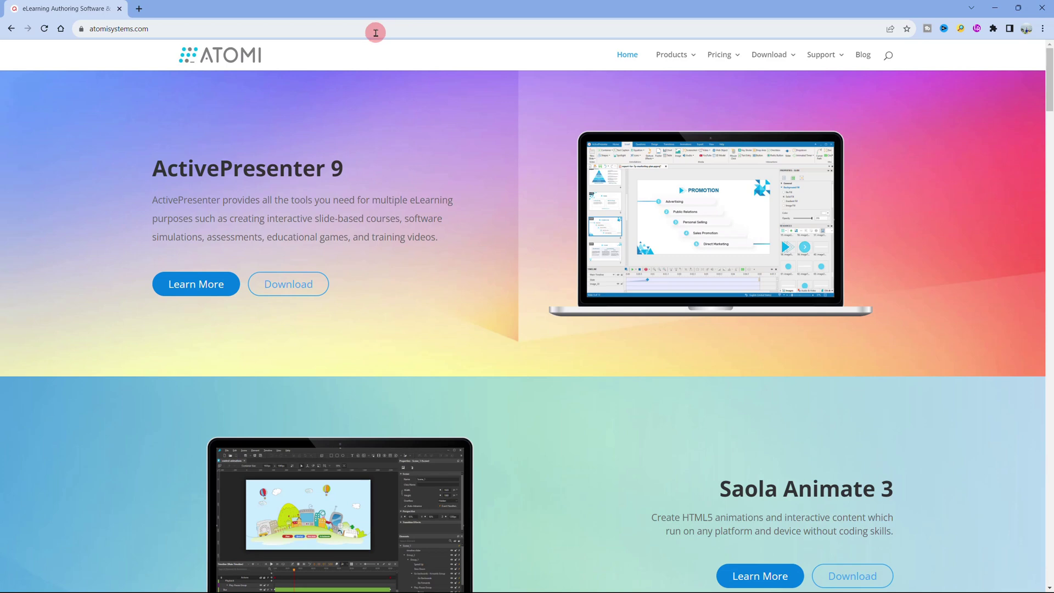
{"action": "mouse_move", "coordinate": [722, 57]}
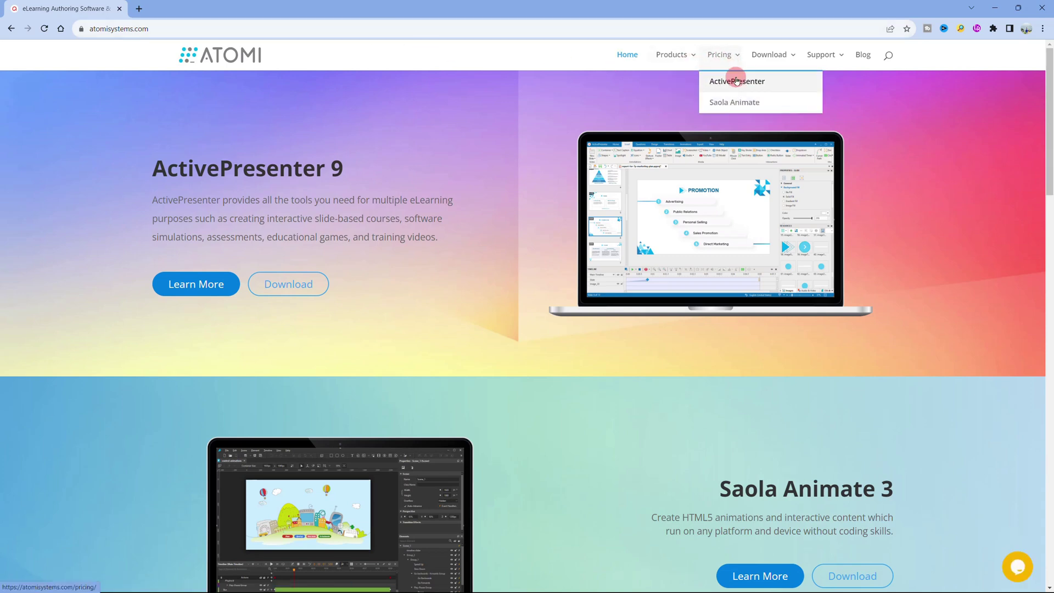
{"action": "left_click", "coordinate": [737, 82]}
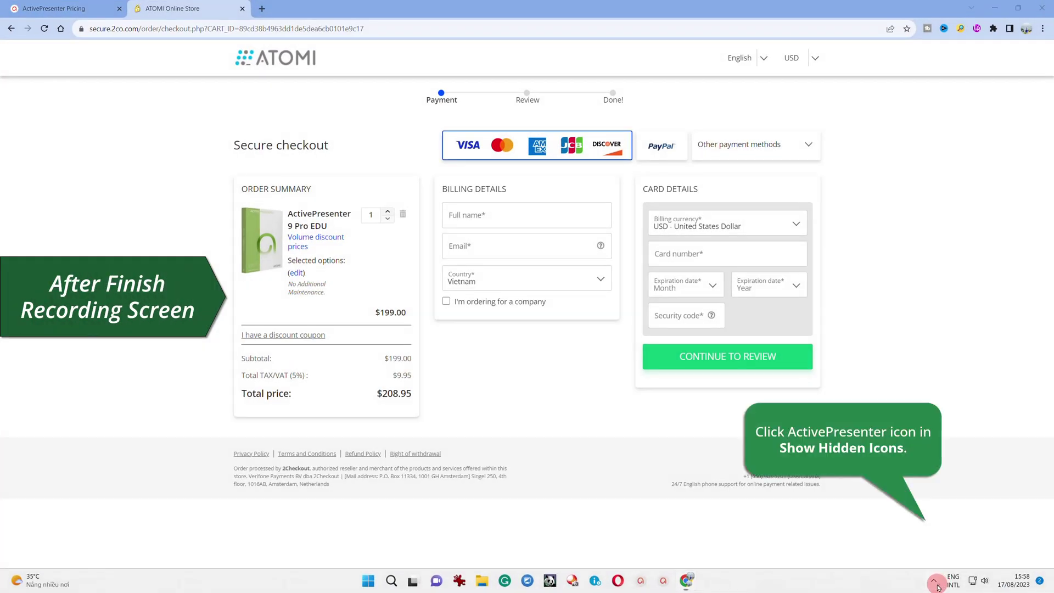
Stop the screen recording and switch back to ActivePresenter
{"action": "left_click", "coordinate": [935, 582]}
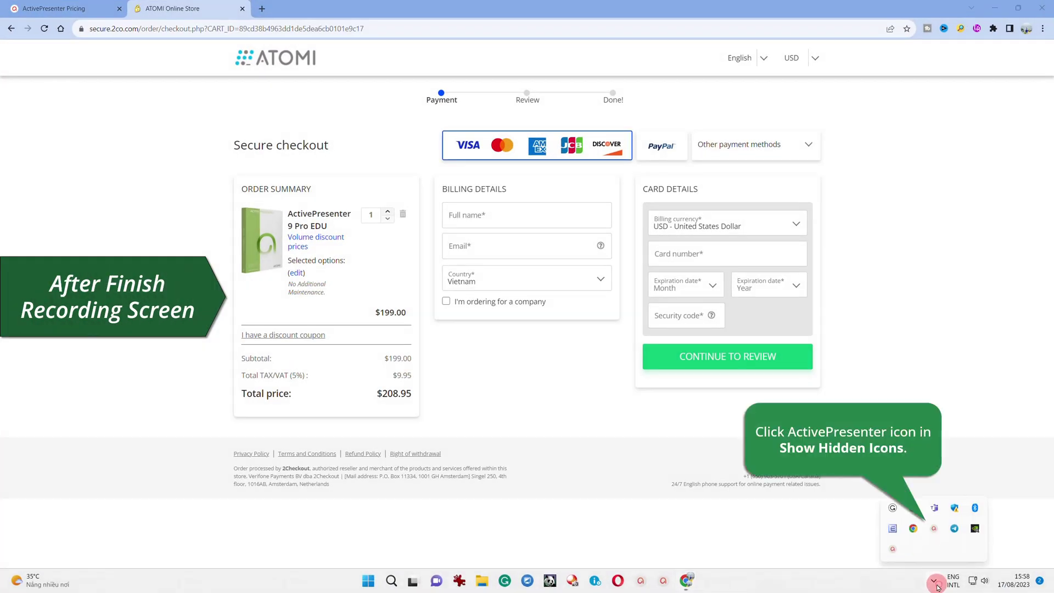
{"action": "left_click", "coordinate": [935, 532]}
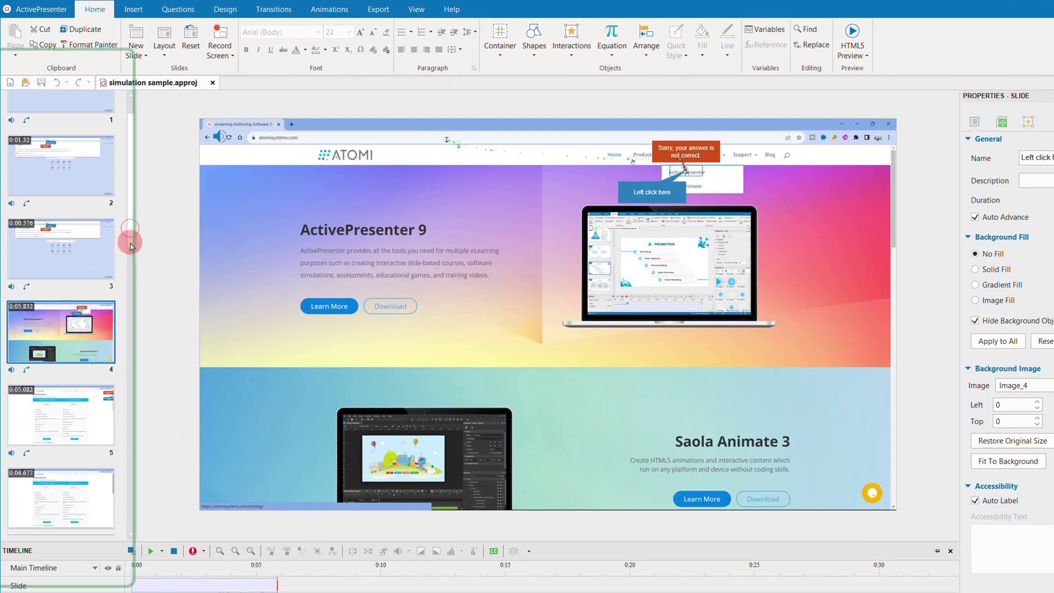
Look through captured slides 5, 7 and 8, and play slide 6 on the timeline
{"action": "left_click_drag", "start_coordinate": [131, 246], "coordinate": [174, 305]}
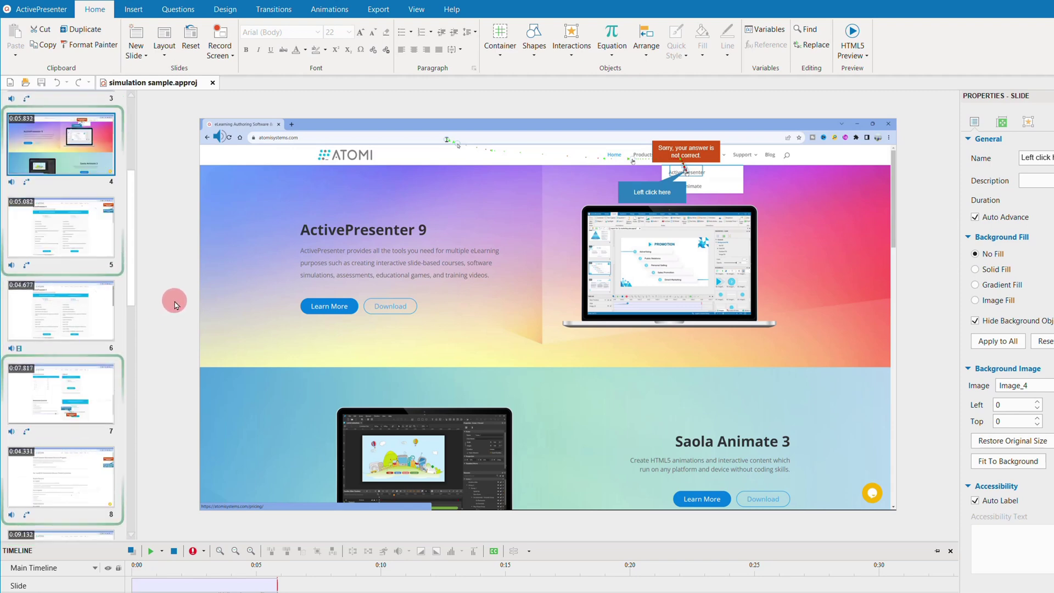
{"action": "left_click", "coordinate": [101, 235]}
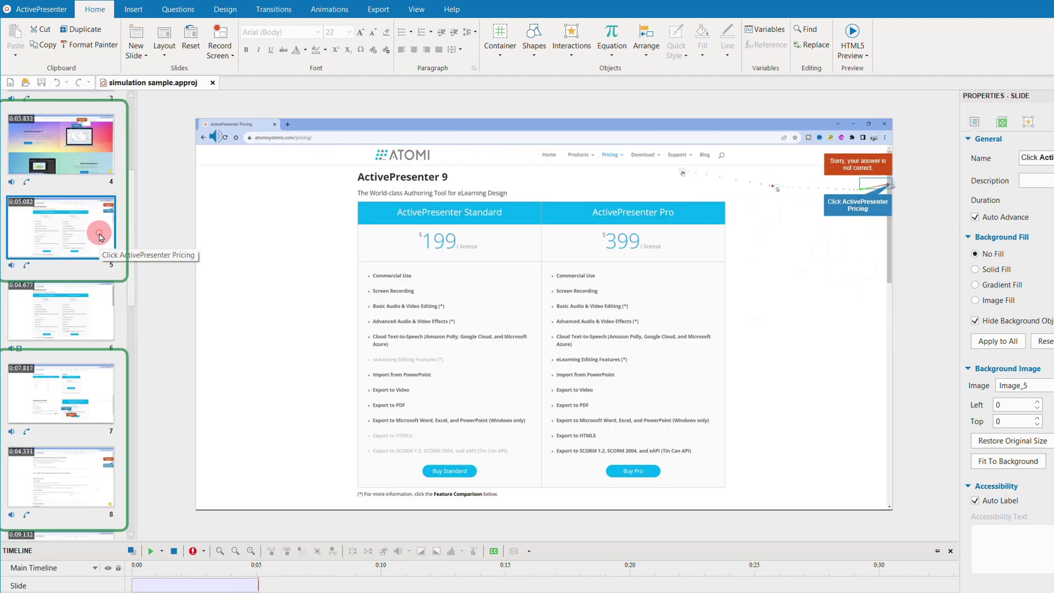
{"action": "left_click", "coordinate": [104, 391]}
{"action": "left_click", "coordinate": [98, 485]}
{"action": "left_click", "coordinate": [65, 315]}
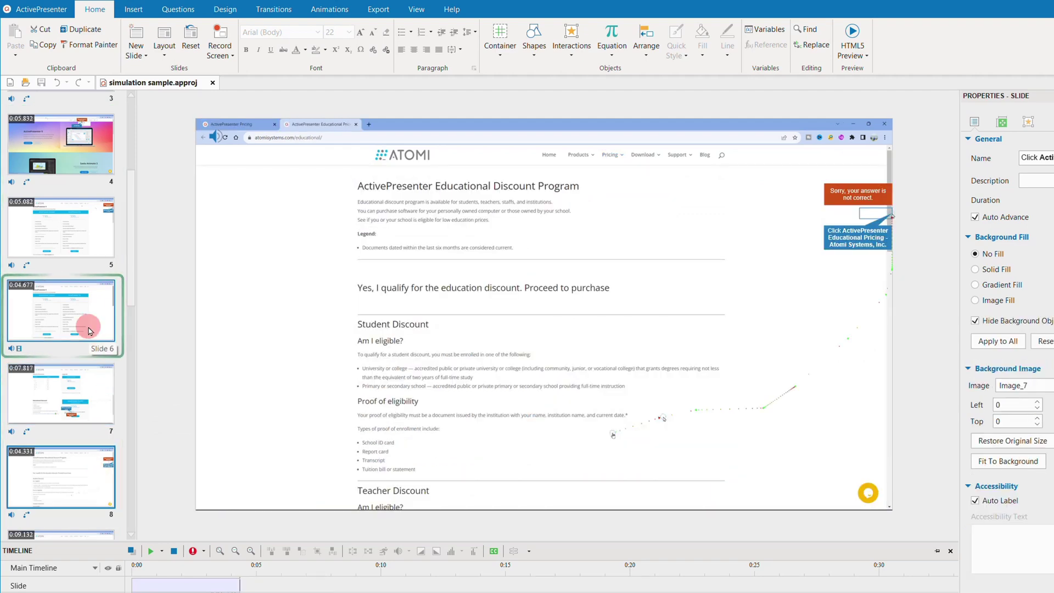
{"action": "left_click", "coordinate": [150, 551]}
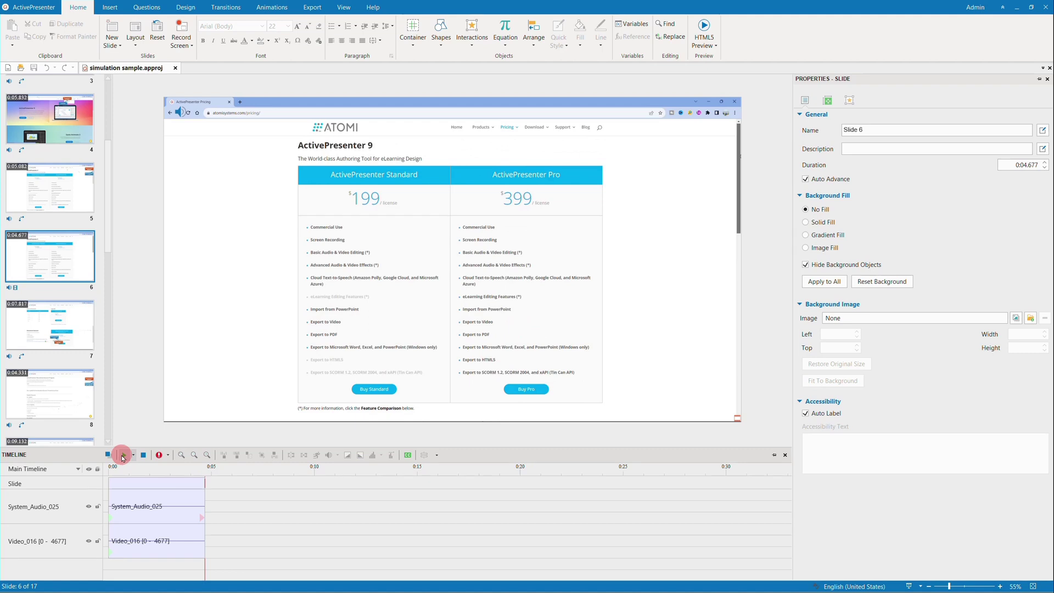
Examine slide 7's name, blue annotation shape, cursor path and Mouse Click object
{"action": "left_click", "coordinate": [70, 339]}
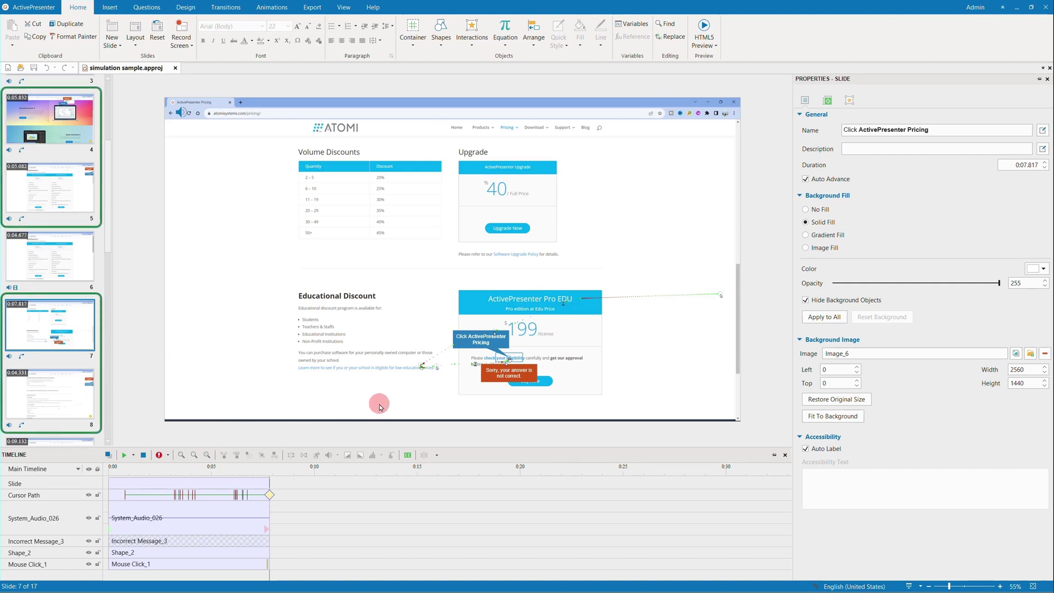
{"action": "left_click", "coordinate": [632, 413]}
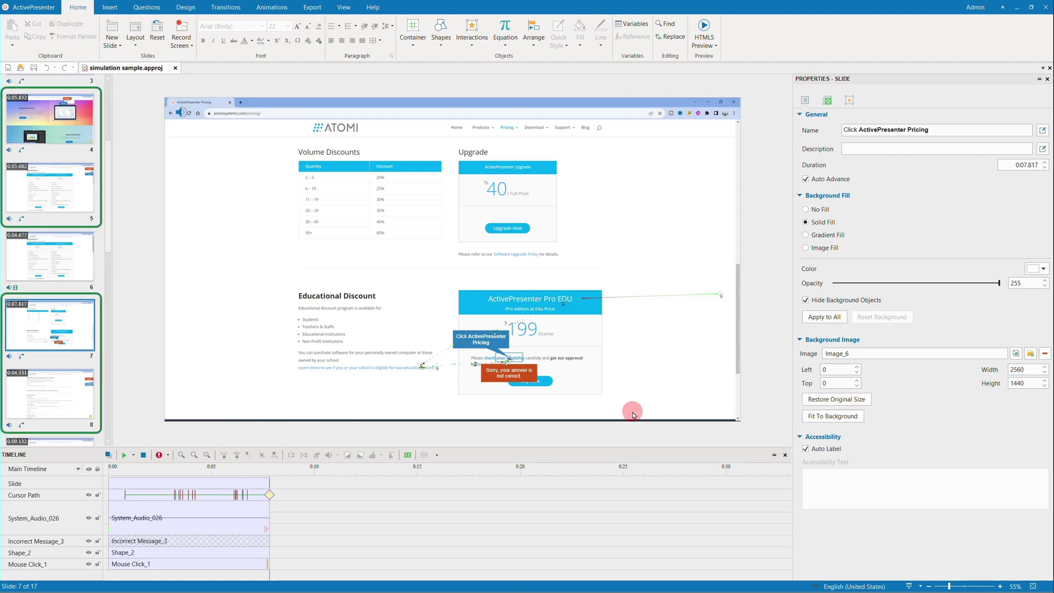
{"action": "left_click", "coordinate": [940, 128]}
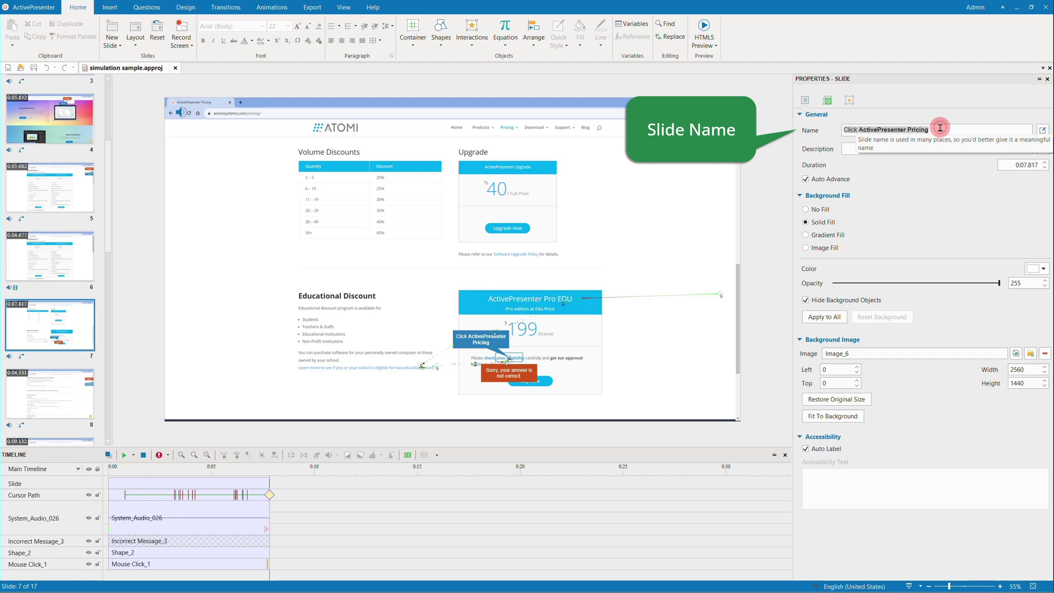
{"action": "left_click", "coordinate": [148, 557]}
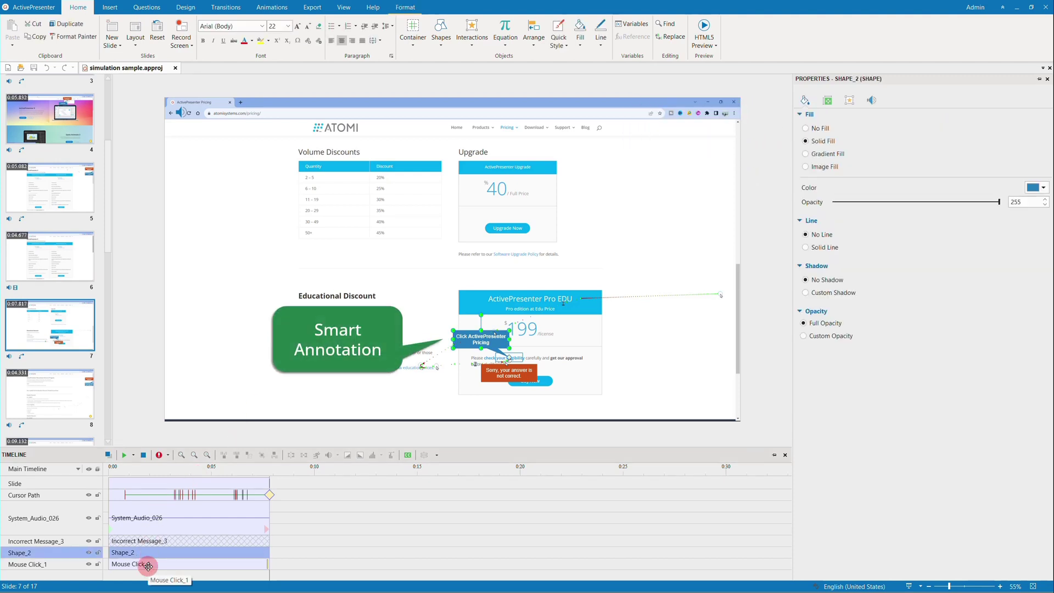
{"action": "left_click", "coordinate": [82, 495]}
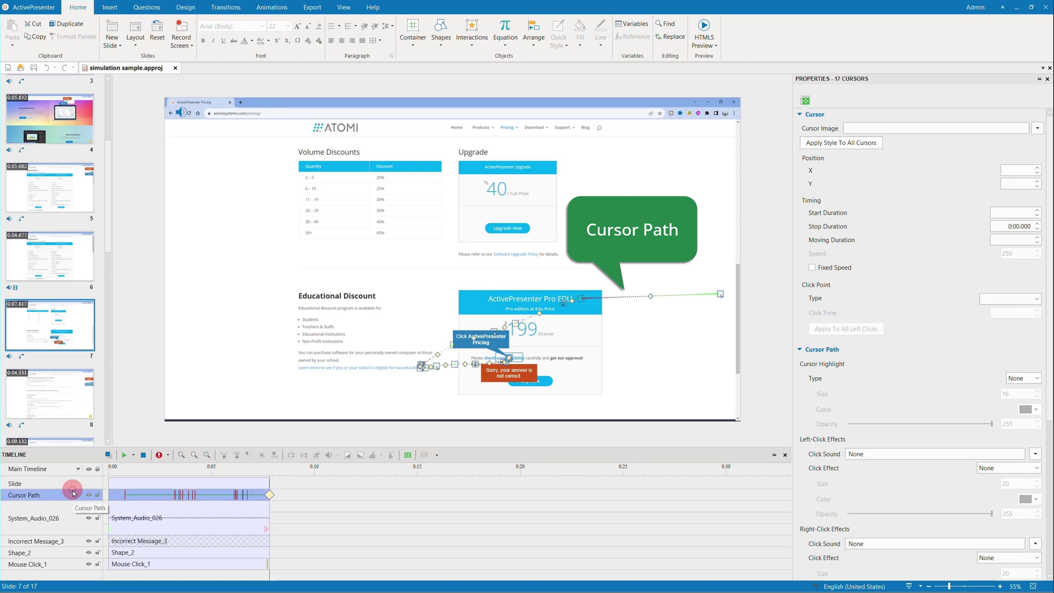
{"action": "left_click", "coordinate": [72, 564]}
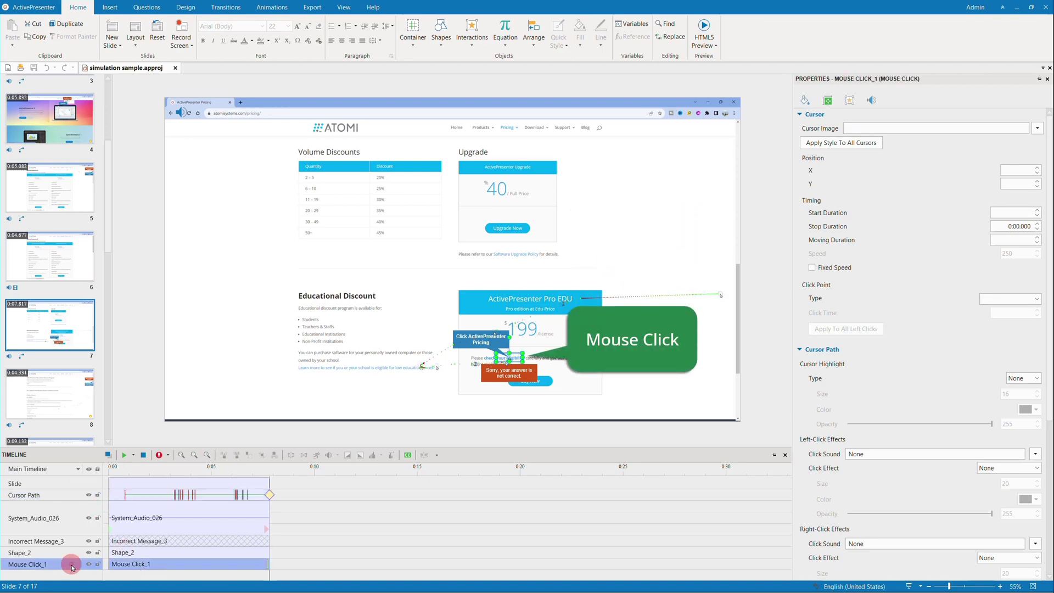
Examine the Key Stroke object on slide 2 and the Text Entry and Incorrect Message objects on slide 1
{"action": "scroll", "coordinate": [73, 313], "scroll_direction": "up", "scroll_amount": 3}
{"action": "left_click", "coordinate": [49, 175]}
{"action": "left_click", "coordinate": [48, 565]}
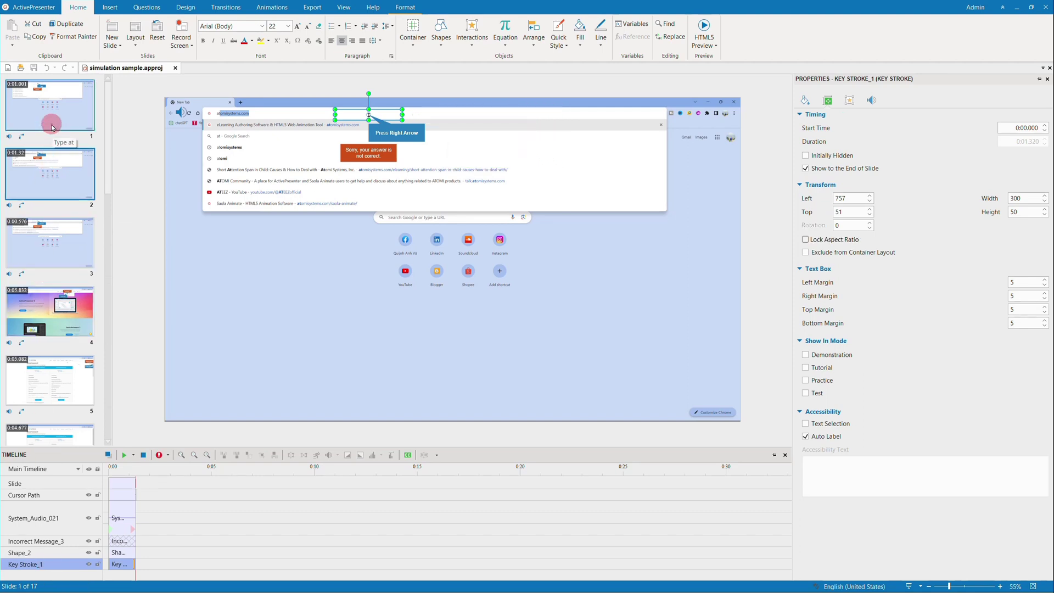
{"action": "left_click", "coordinate": [57, 123]}
{"action": "left_click", "coordinate": [34, 566]}
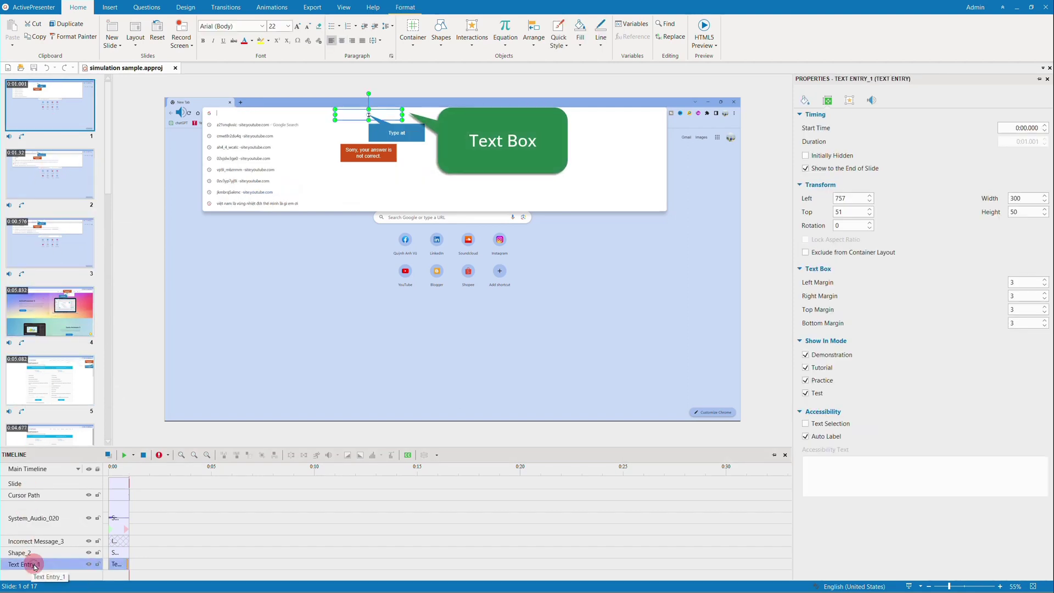
{"action": "left_click", "coordinate": [61, 545]}
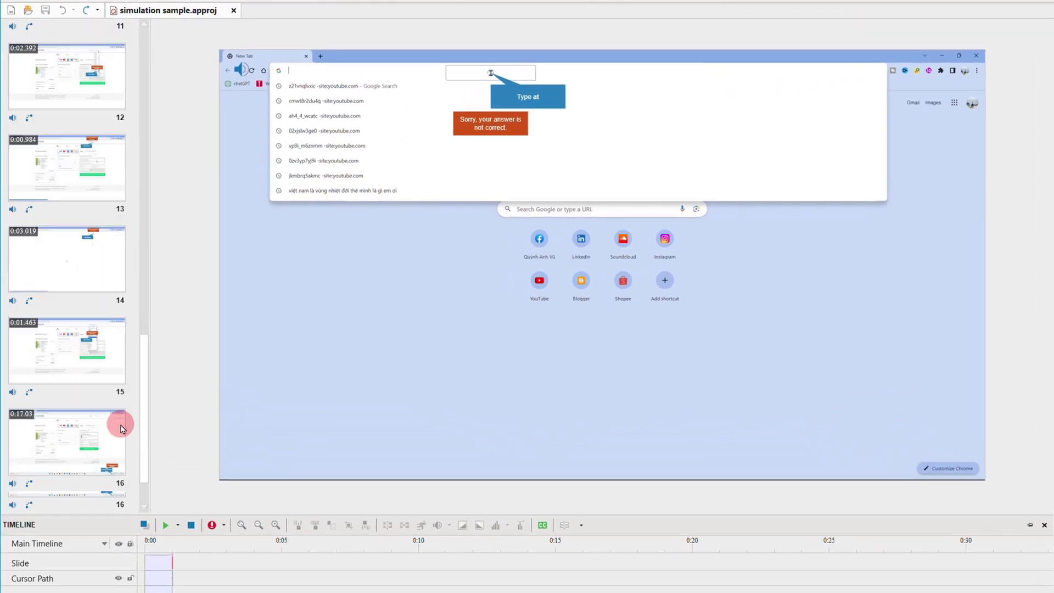
Delete the unnecessary slides 11 to 16 from the project
{"action": "left_click", "coordinate": [122, 429]}
{"action": "left_click", "coordinate": [82, 352]}
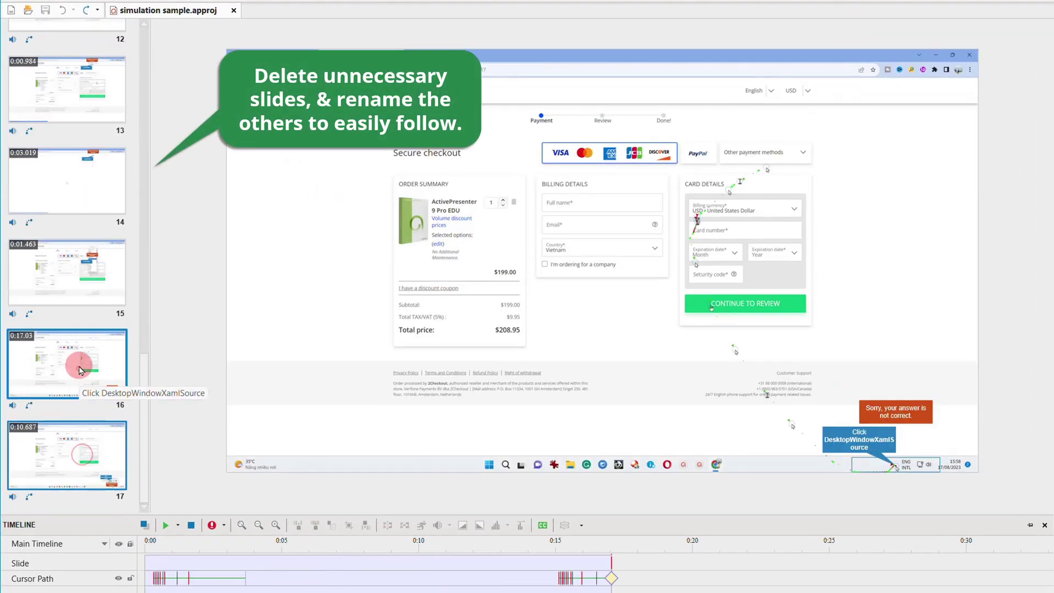
{"action": "scroll", "coordinate": [83, 329], "scroll_direction": "down", "scroll_amount": 2}
{"action": "left_click", "coordinate": [72, 466], "text": "shift"}
{"action": "left_click", "coordinate": [71, 343]}
{"action": "left_click", "coordinate": [72, 215], "text": "shift"}
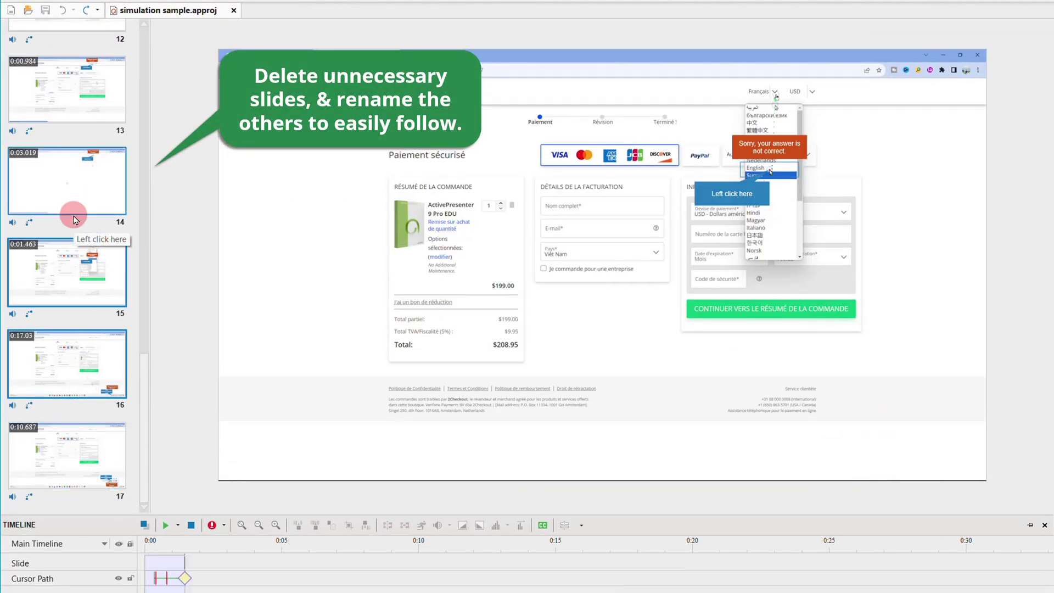
{"action": "left_click", "coordinate": [104, 103], "text": "shift"}
{"action": "left_click_drag", "start_coordinate": [142, 345], "coordinate": [159, 277]}
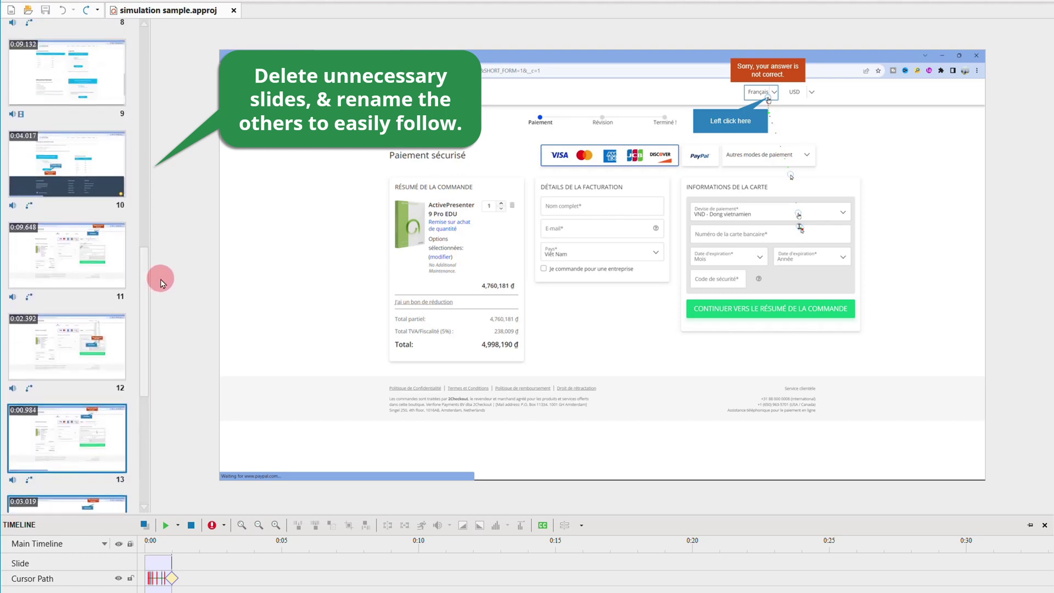
{"action": "left_click", "coordinate": [64, 320], "text": "shift"}
{"action": "left_click", "coordinate": [80, 247], "text": "shift"}
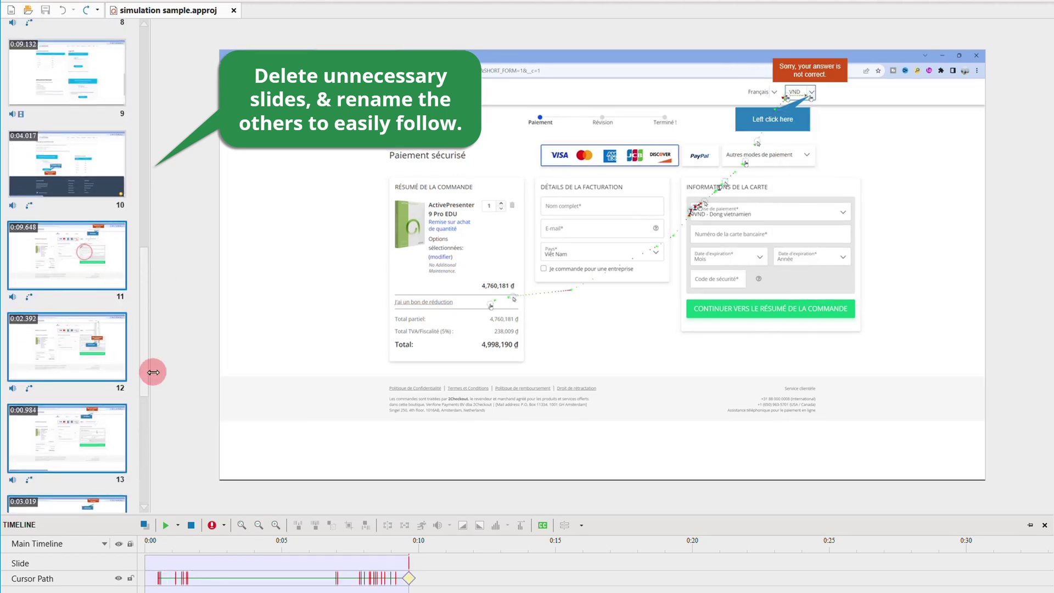
{"action": "right_click", "coordinate": [105, 248]}
{"action": "left_click", "coordinate": [155, 379]}
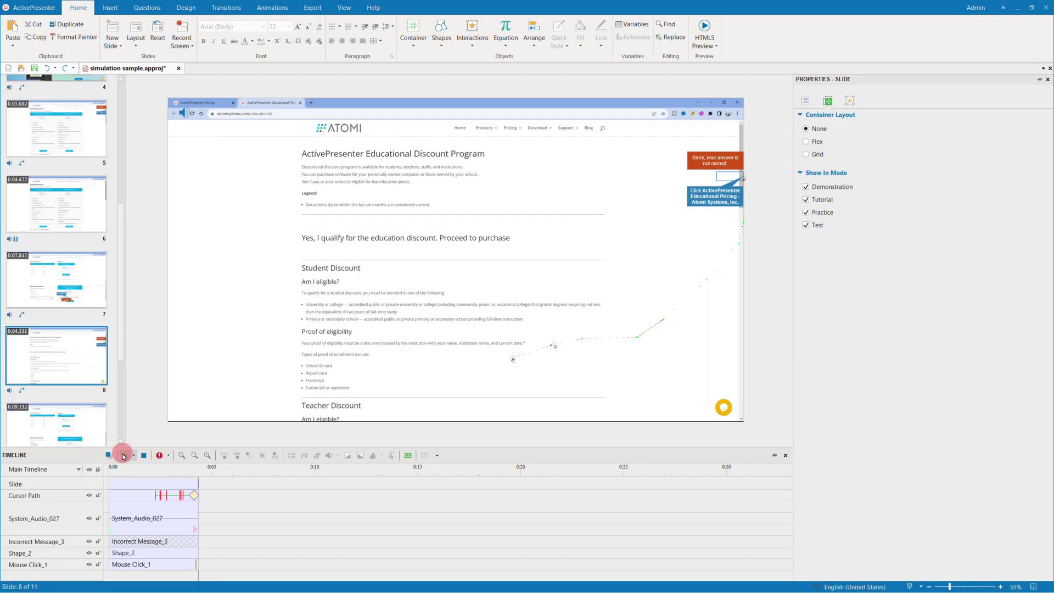
Play slide 8 on the timeline and examine the cursor paths of slides 5 and 7
{"action": "left_click", "coordinate": [124, 456]}
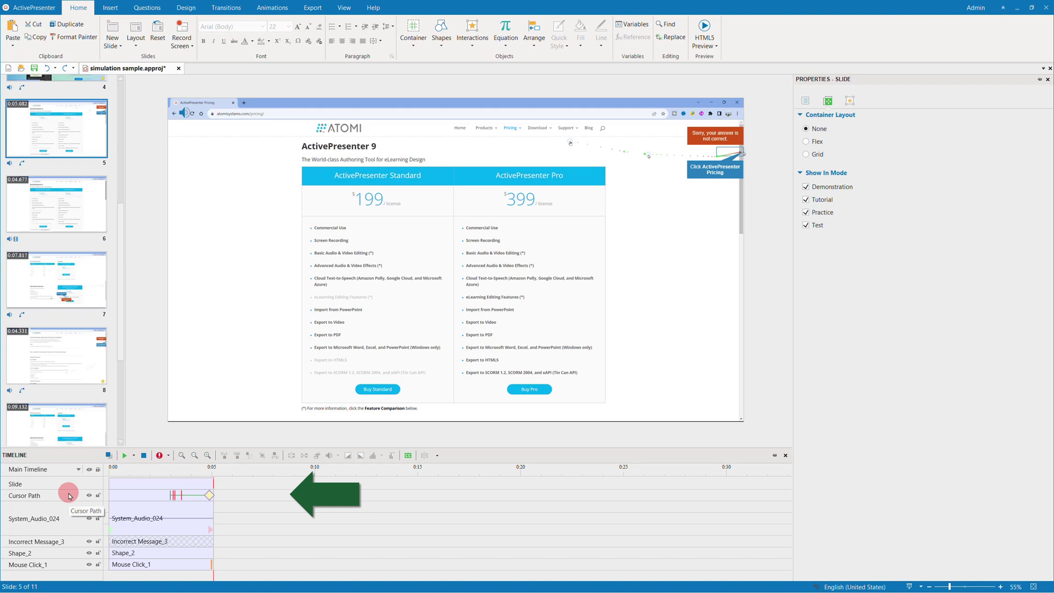
{"action": "left_click", "coordinate": [69, 496]}
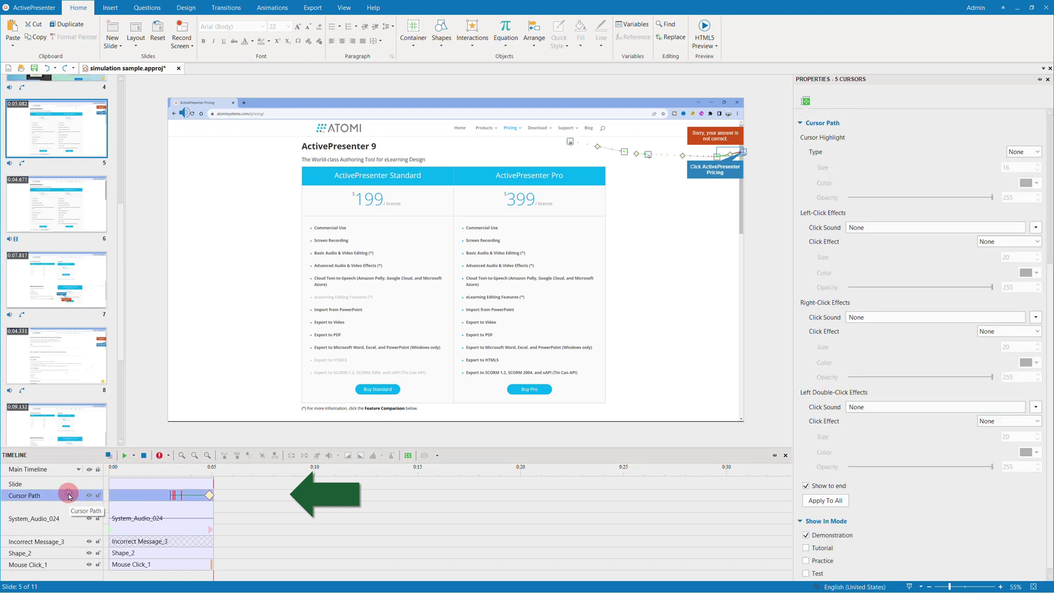
{"action": "left_click", "coordinate": [96, 297]}
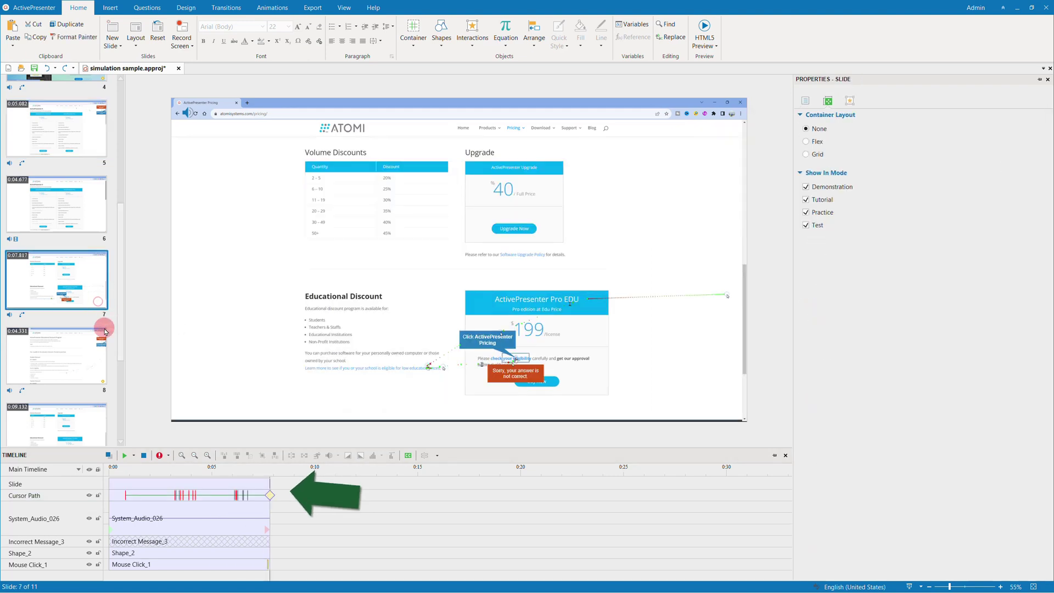
{"action": "left_click", "coordinate": [76, 498]}
{"action": "left_click", "coordinate": [144, 423]}
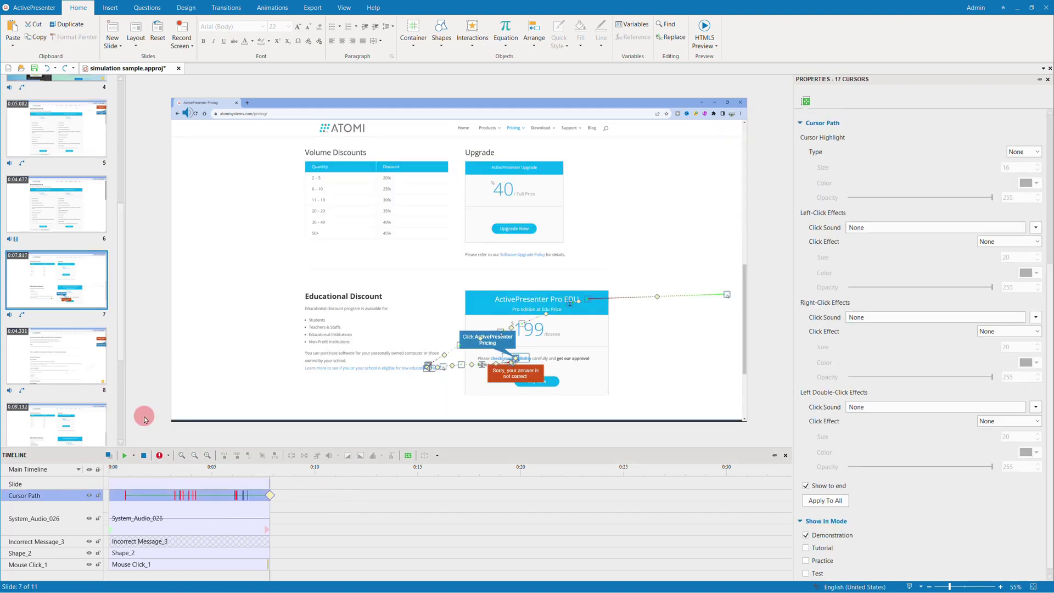
Change the first cursor path segment on slide 7 to a curved path and back to a straight one
{"action": "left_click", "coordinate": [133, 497]}
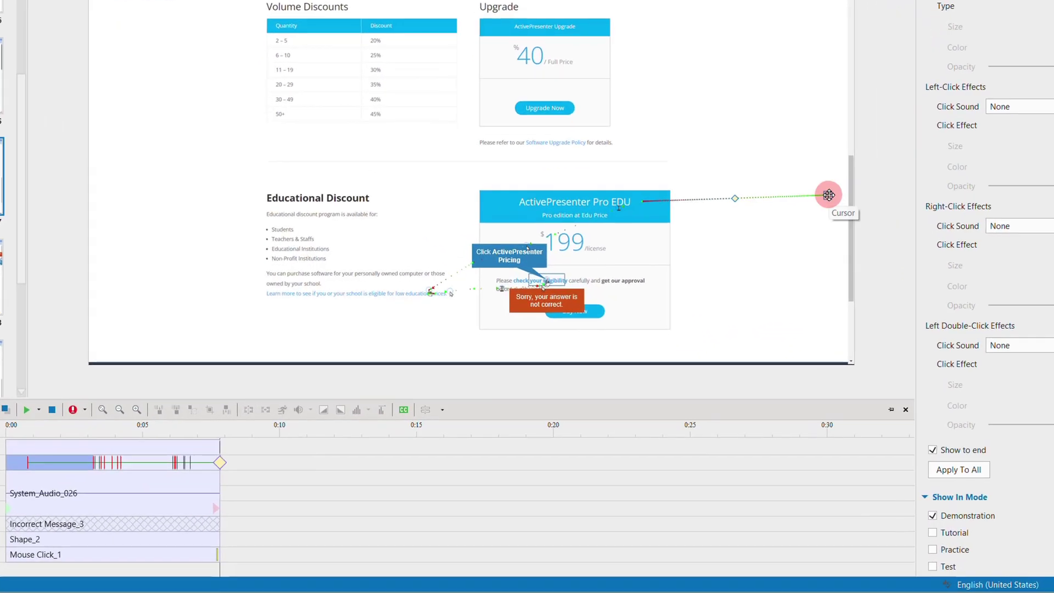
{"action": "right_click", "coordinate": [829, 195]}
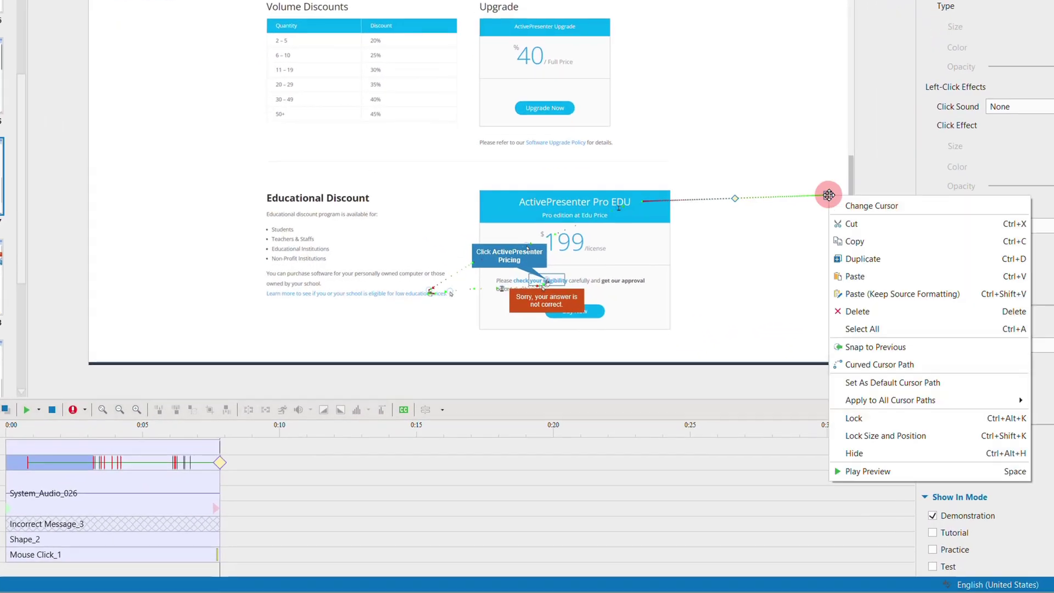
{"action": "left_click", "coordinate": [877, 365]}
{"action": "left_click", "coordinate": [828, 197]}
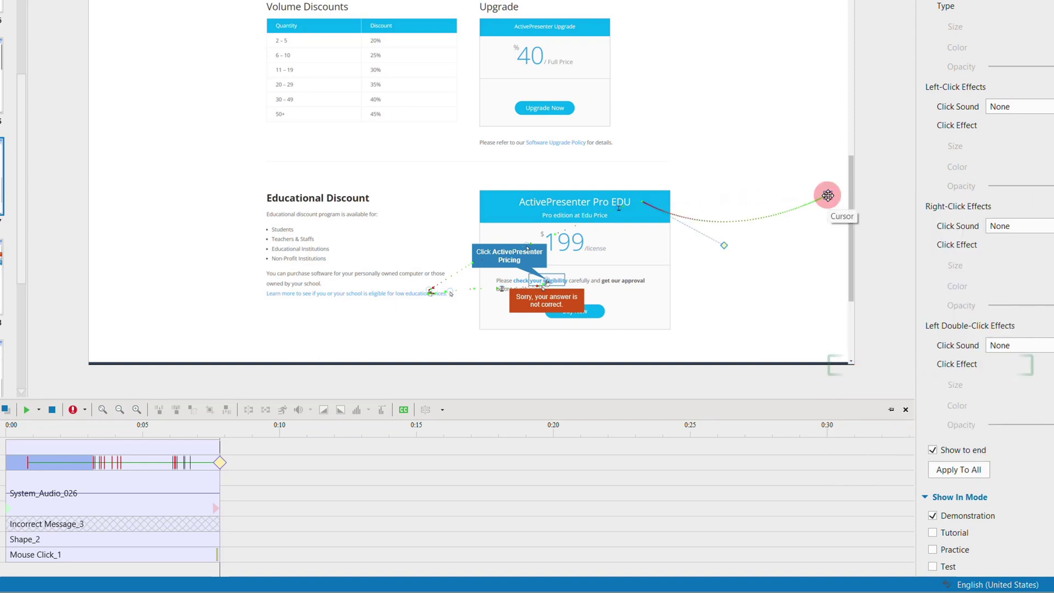
{"action": "right_click", "coordinate": [828, 195]}
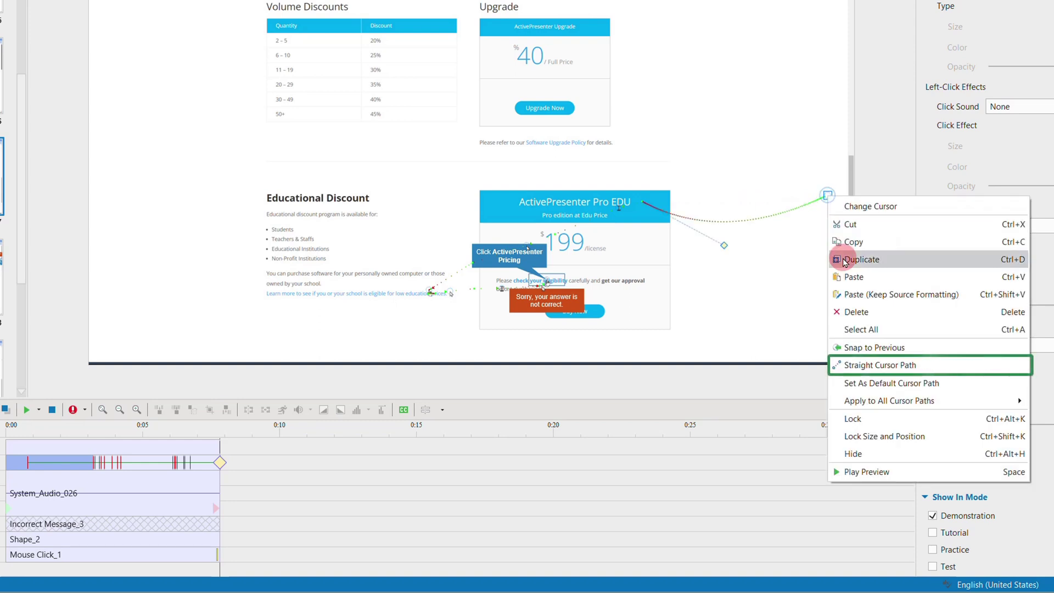
{"action": "left_click", "coordinate": [870, 367]}
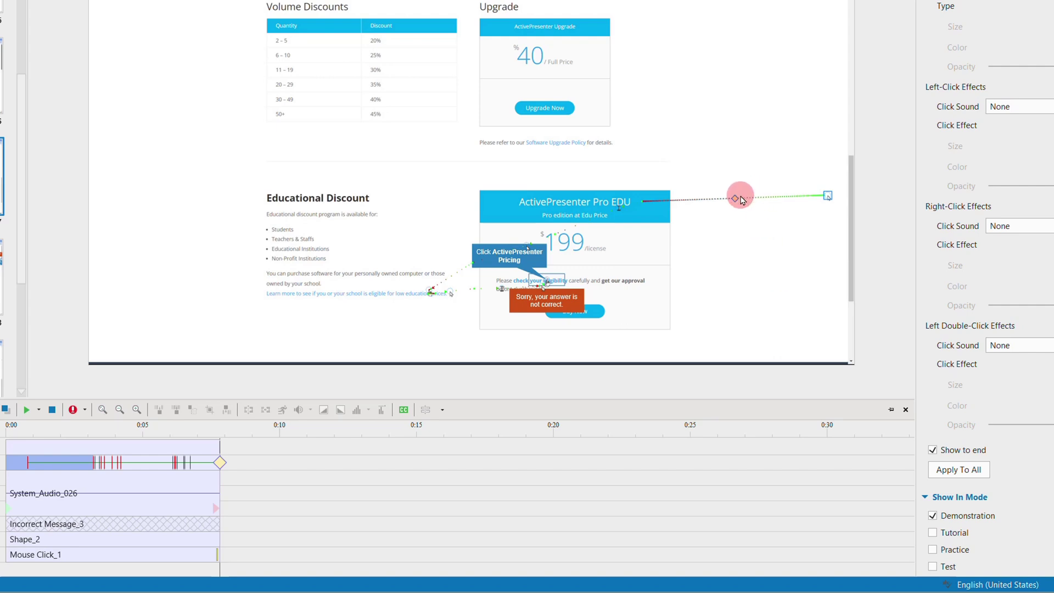
Bend slide 7's first cursor path segment downward, then add two cursor points along it and move them to reshape the path
{"action": "left_click_drag", "start_coordinate": [736, 198], "coordinate": [740, 243]}
{"action": "left_click_drag", "start_coordinate": [767, 381], "coordinate": [766, 387]}
{"action": "left_click", "coordinate": [819, 347]}
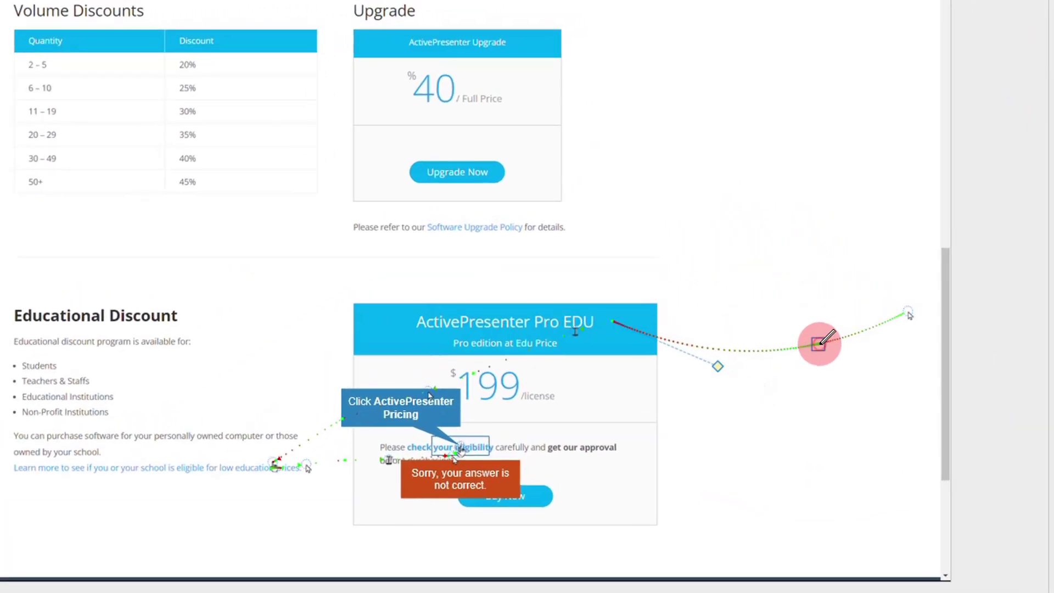
{"action": "left_click_drag", "start_coordinate": [819, 347], "coordinate": [816, 400]}
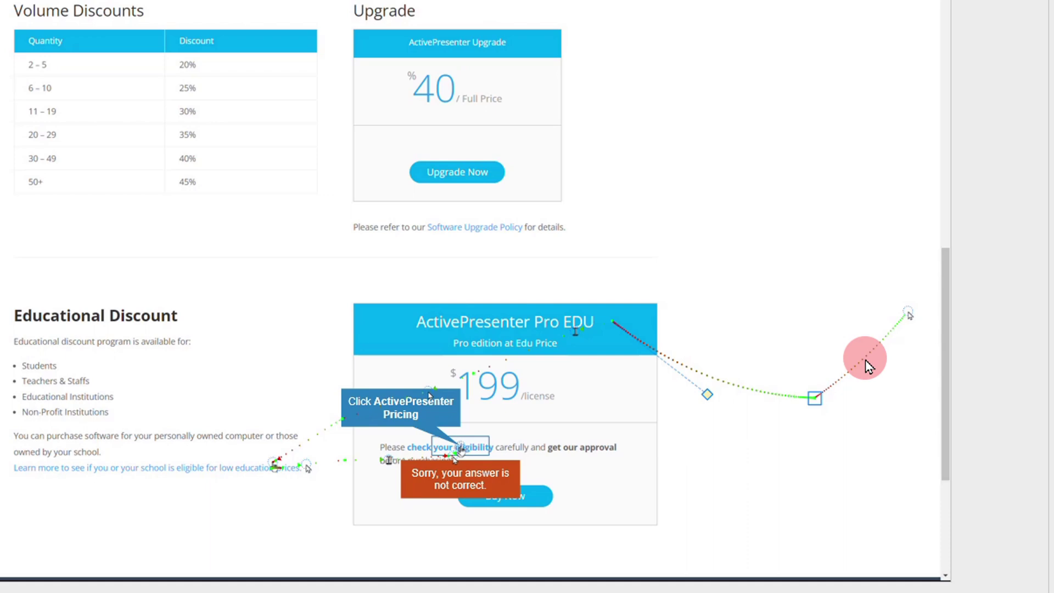
{"action": "left_click_drag", "start_coordinate": [865, 360], "coordinate": [866, 310]}
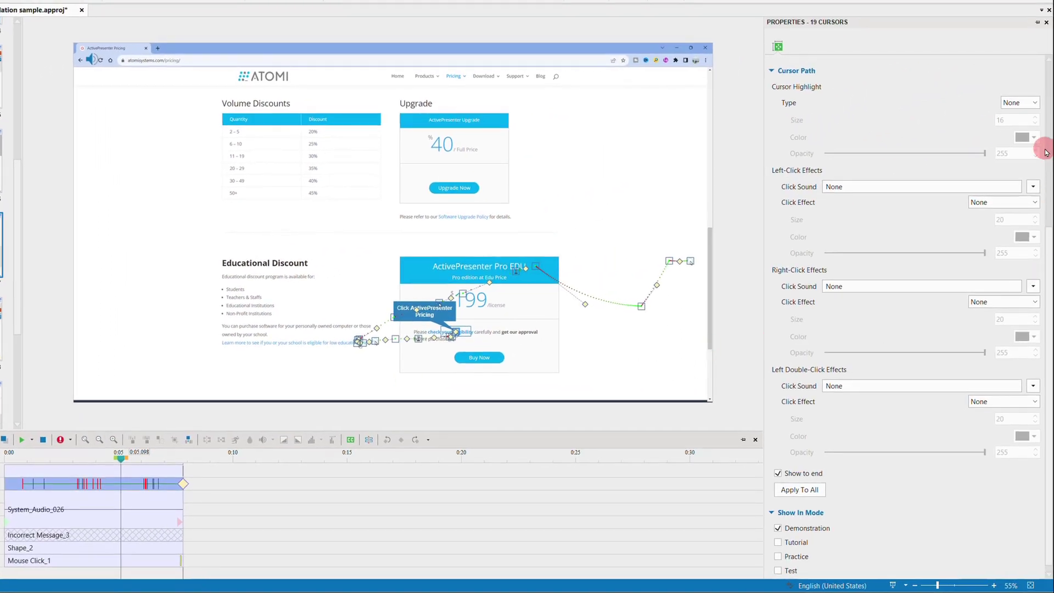
Set the image of all cursors on slide 7 to windows7_link and their click point type to Left click
{"action": "left_click_drag", "start_coordinate": [1047, 400], "coordinate": [1047, 219]}
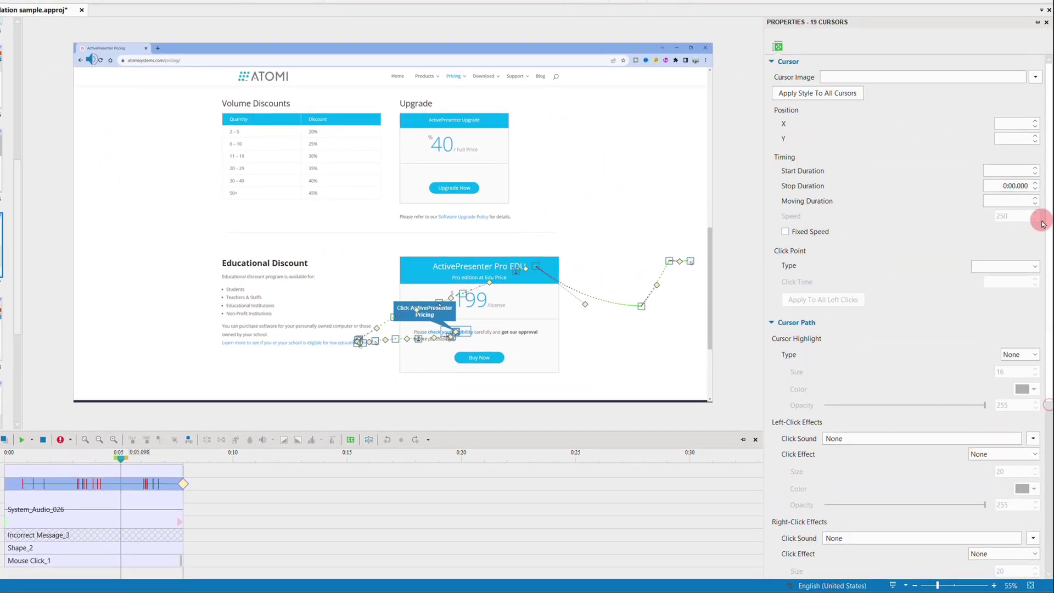
{"action": "left_click", "coordinate": [1035, 77]}
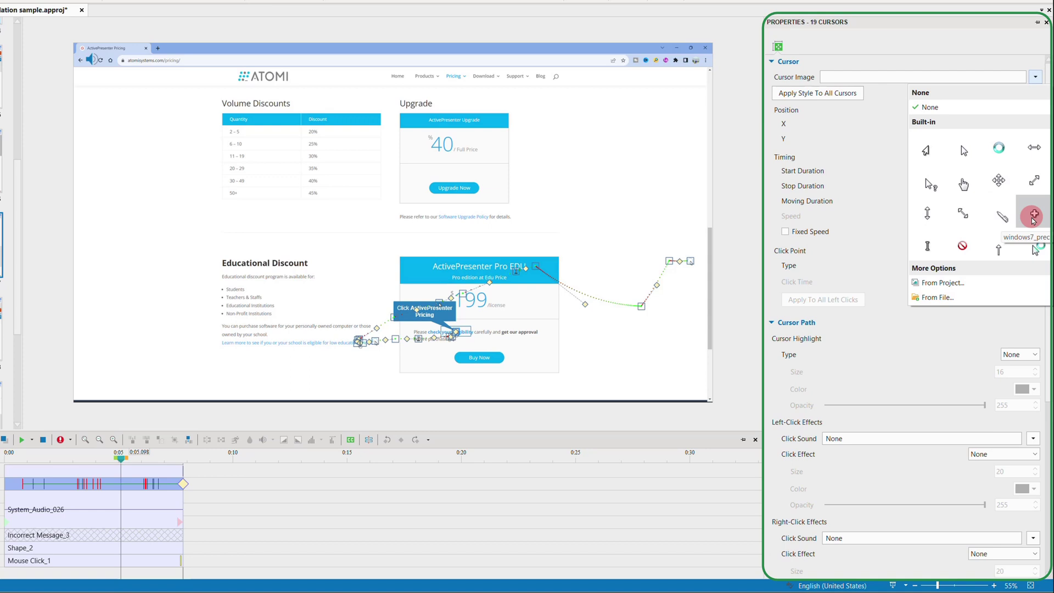
{"action": "left_click", "coordinate": [998, 211]}
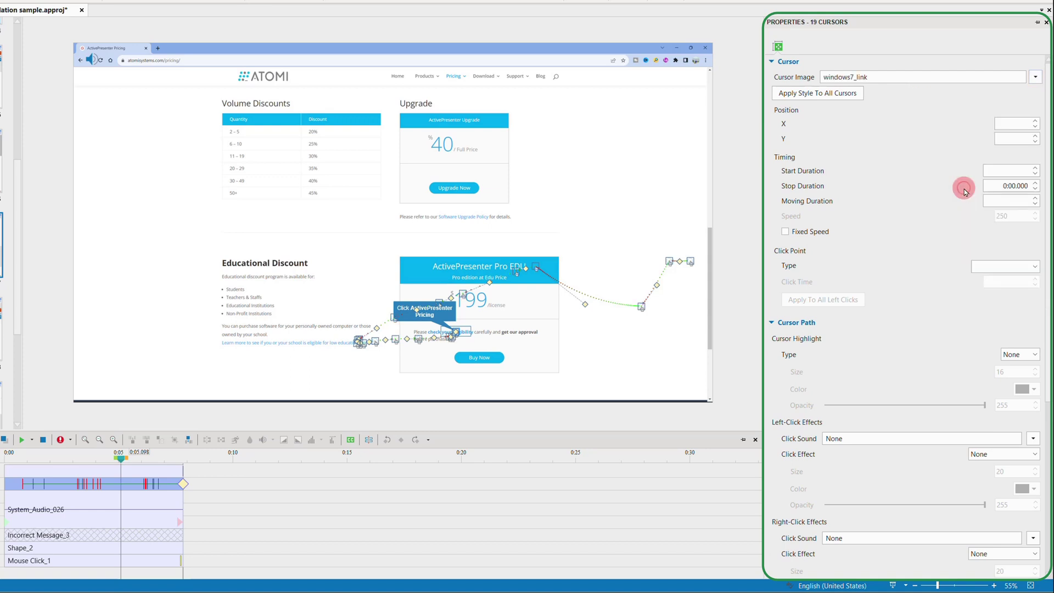
{"action": "left_click", "coordinate": [786, 231]}
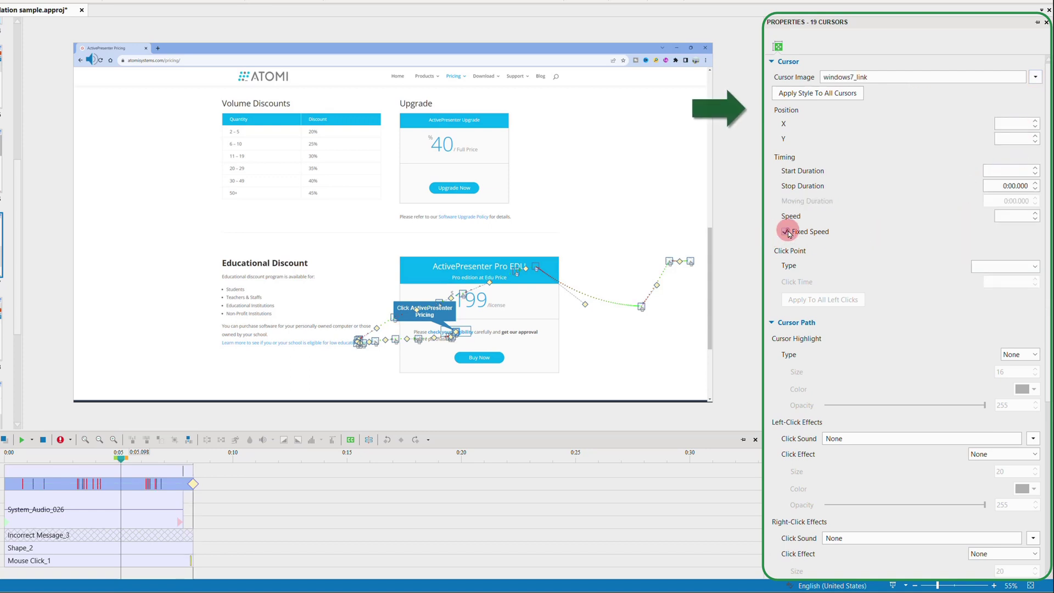
{"action": "left_click", "coordinate": [786, 232]}
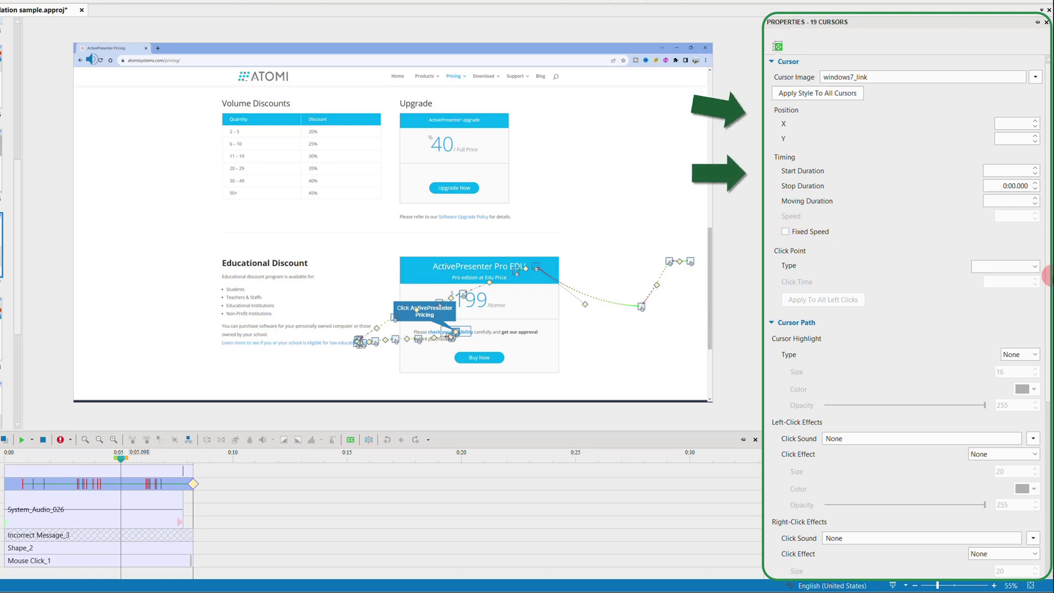
{"action": "left_click", "coordinate": [1035, 266]}
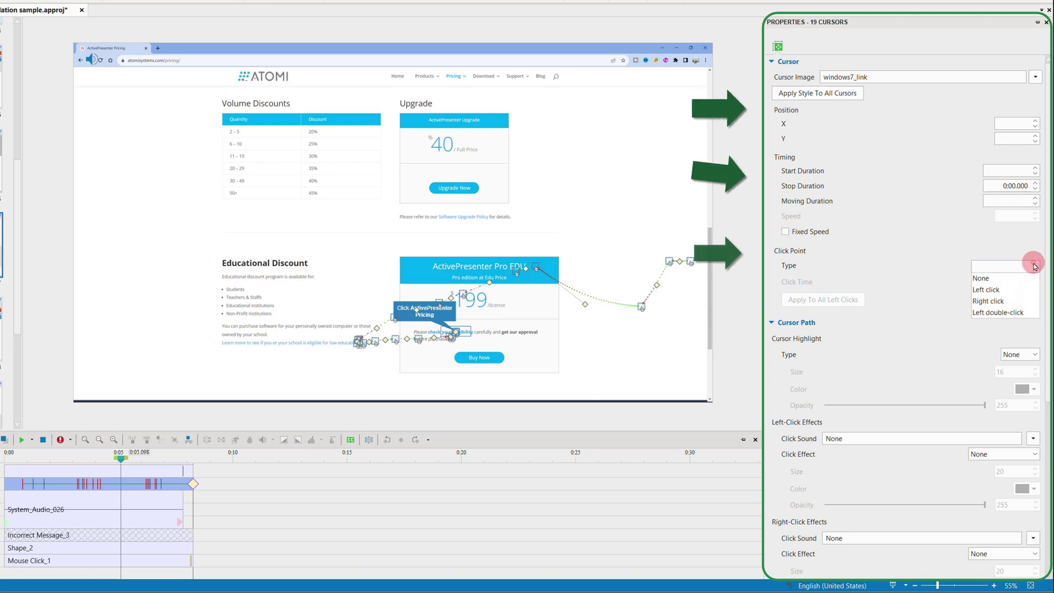
{"action": "left_click", "coordinate": [1013, 290]}
Highlight slide 7's cursor path with a purple circle of size 20 and preview the slide from the start
{"action": "scroll", "coordinate": [1050, 225], "scroll_direction": "down", "scroll_amount": 1}
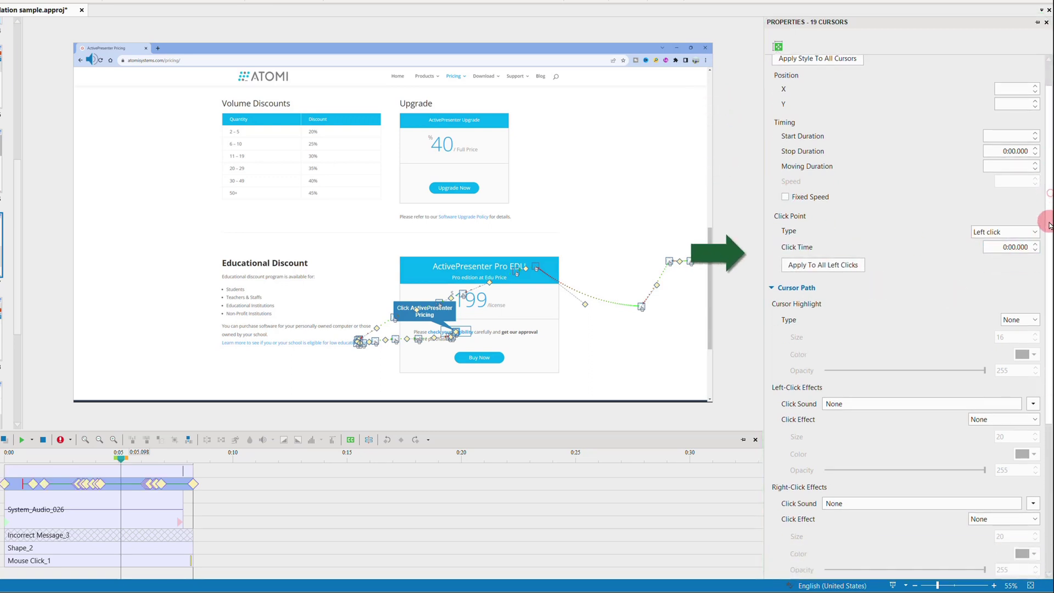
{"action": "left_click_drag", "start_coordinate": [1050, 225], "coordinate": [1048, 355]}
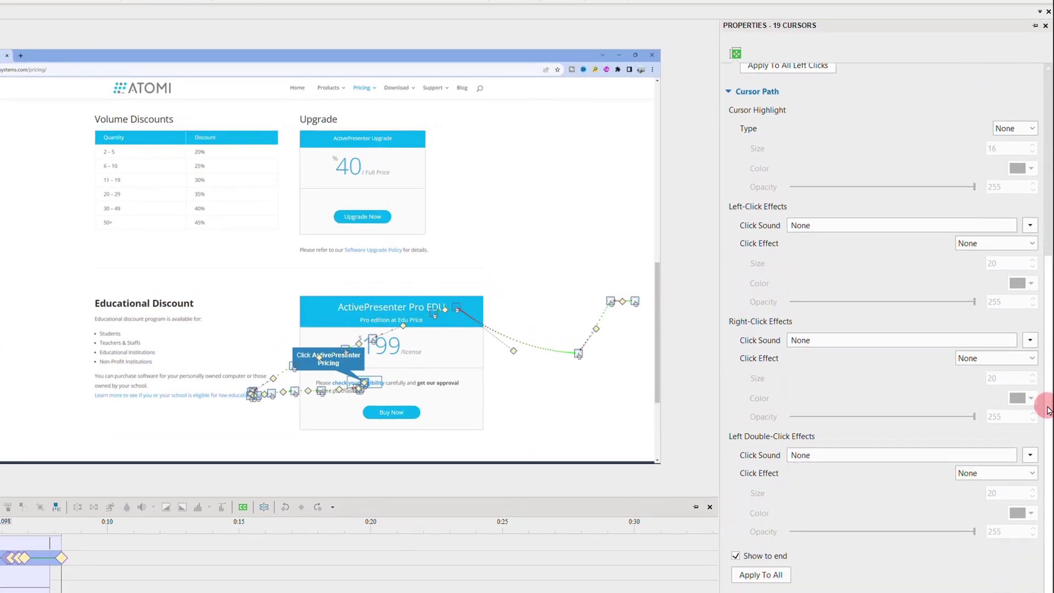
{"action": "left_click_drag", "start_coordinate": [1049, 410], "coordinate": [1049, 423]}
{"action": "left_click", "coordinate": [1034, 119]}
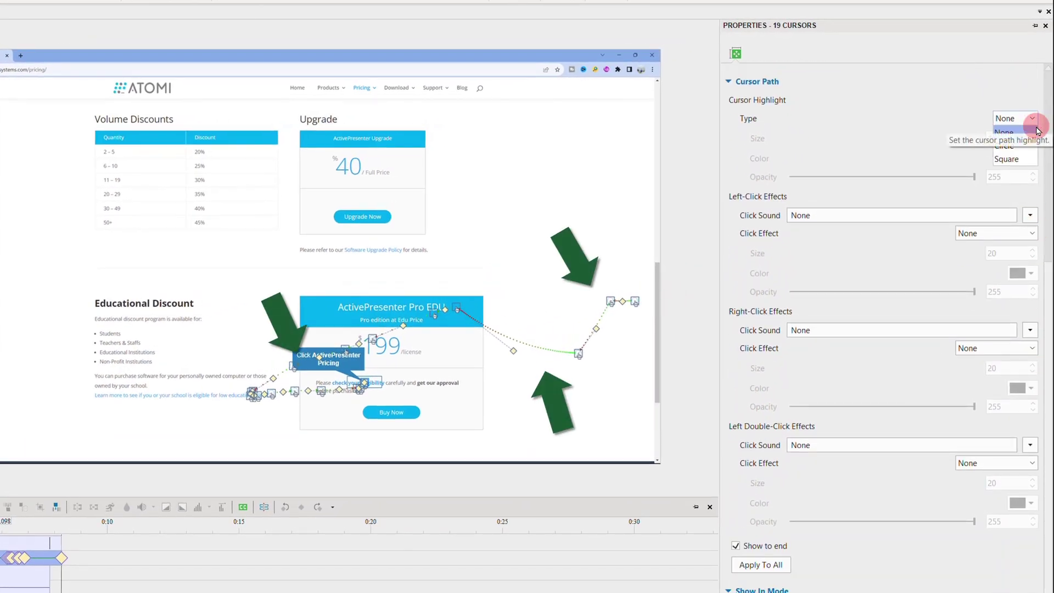
{"action": "left_click", "coordinate": [1005, 145]}
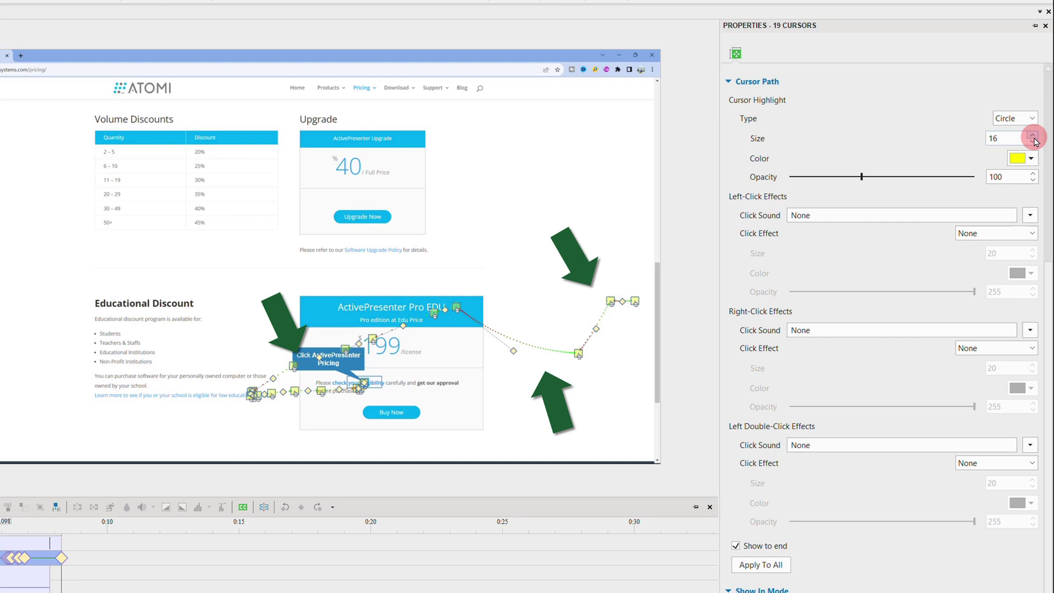
{"action": "left_click", "coordinate": [1034, 135]}
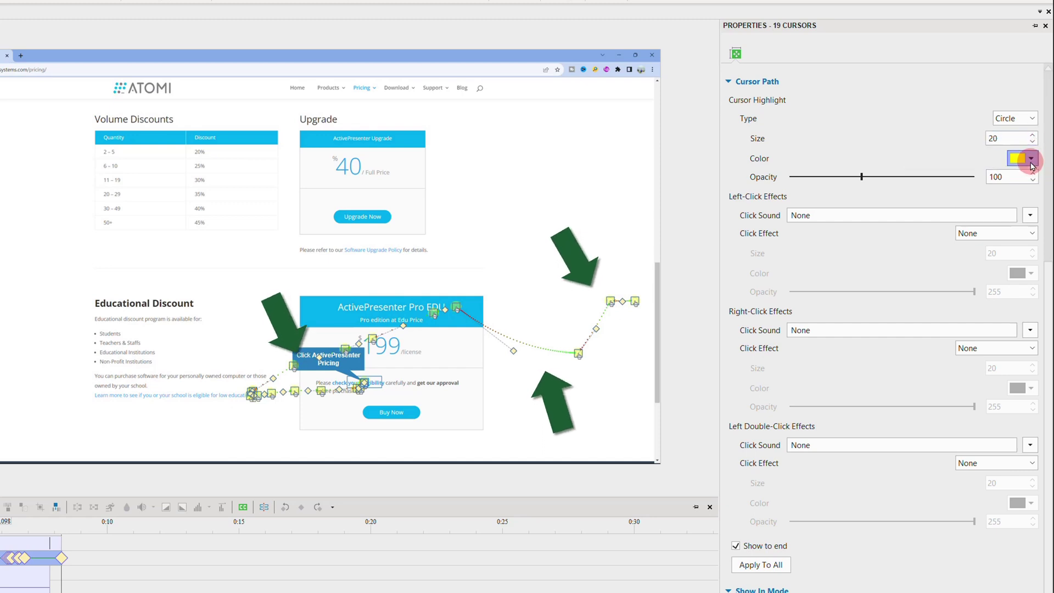
{"action": "left_click", "coordinate": [1031, 159]}
{"action": "left_click", "coordinate": [1015, 252]}
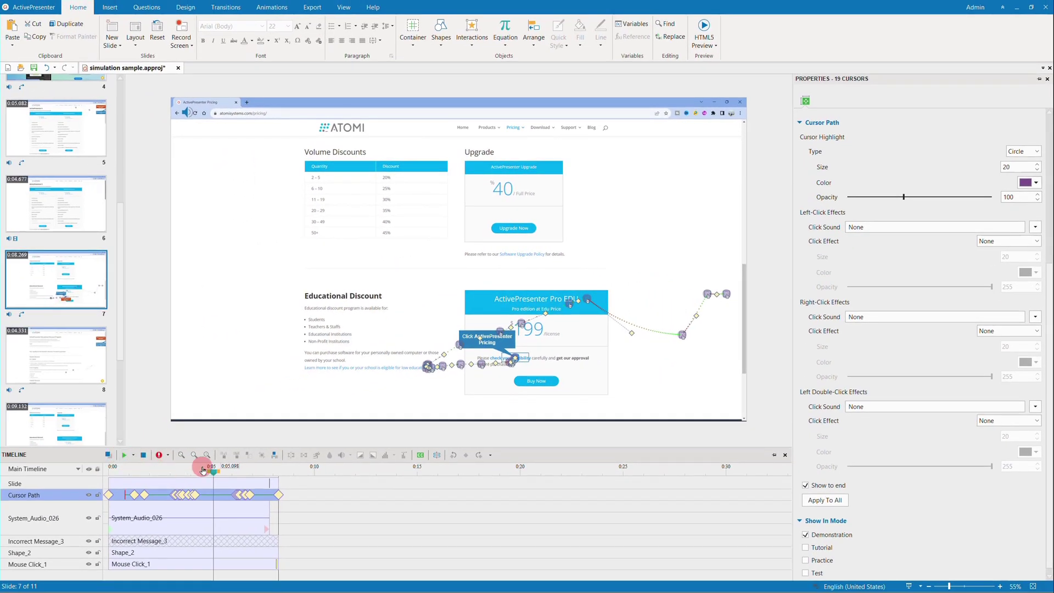
{"action": "left_click_drag", "start_coordinate": [195, 473], "coordinate": [93, 479]}
{"action": "left_click", "coordinate": [128, 454]}
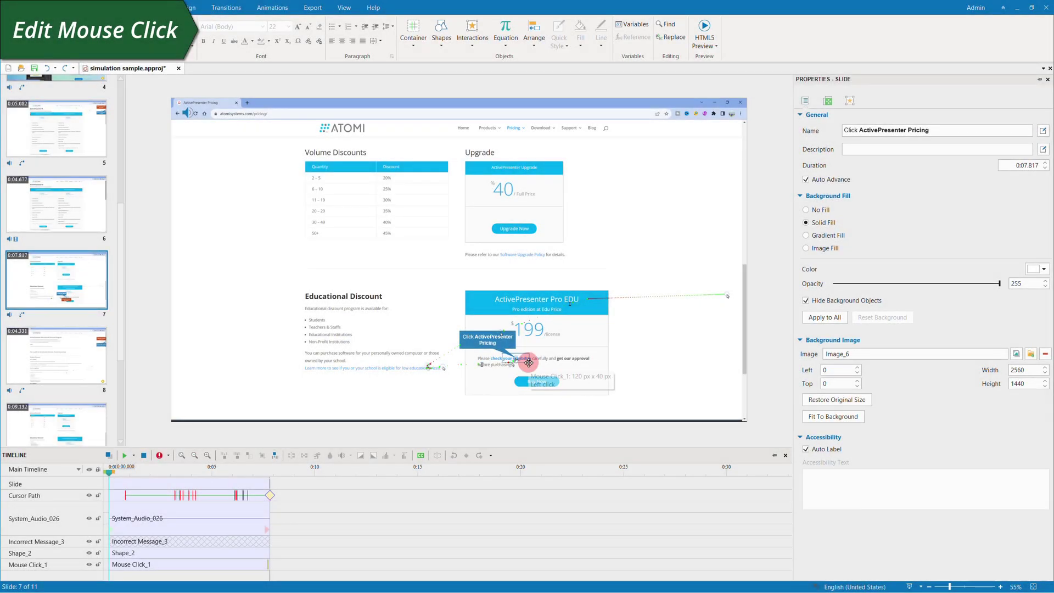
Resize slide 7's Mouse Click object so it frames the whole "check your eligibility" link
{"action": "left_click", "coordinate": [528, 362]}
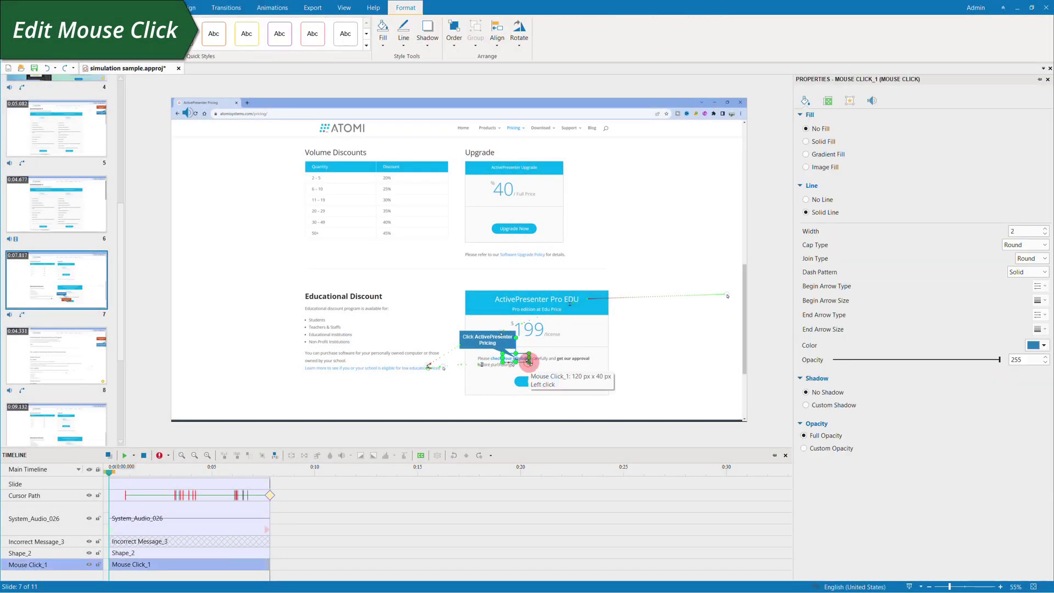
{"action": "left_click_drag", "start_coordinate": [528, 361], "coordinate": [533, 363]}
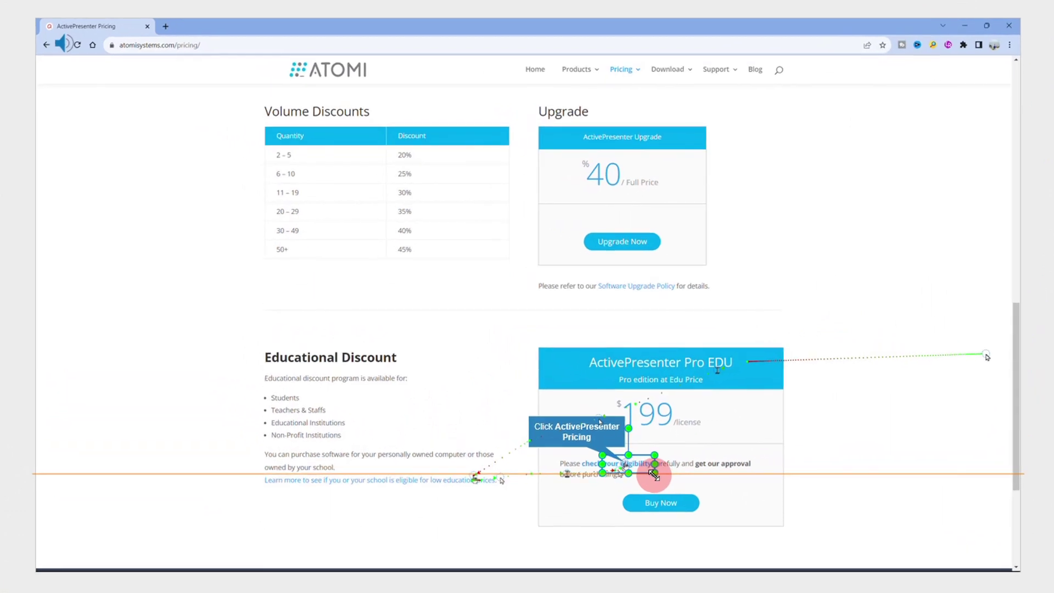
{"action": "left_click_drag", "start_coordinate": [602, 464], "coordinate": [577, 464]}
{"action": "left_click", "coordinate": [723, 502]}
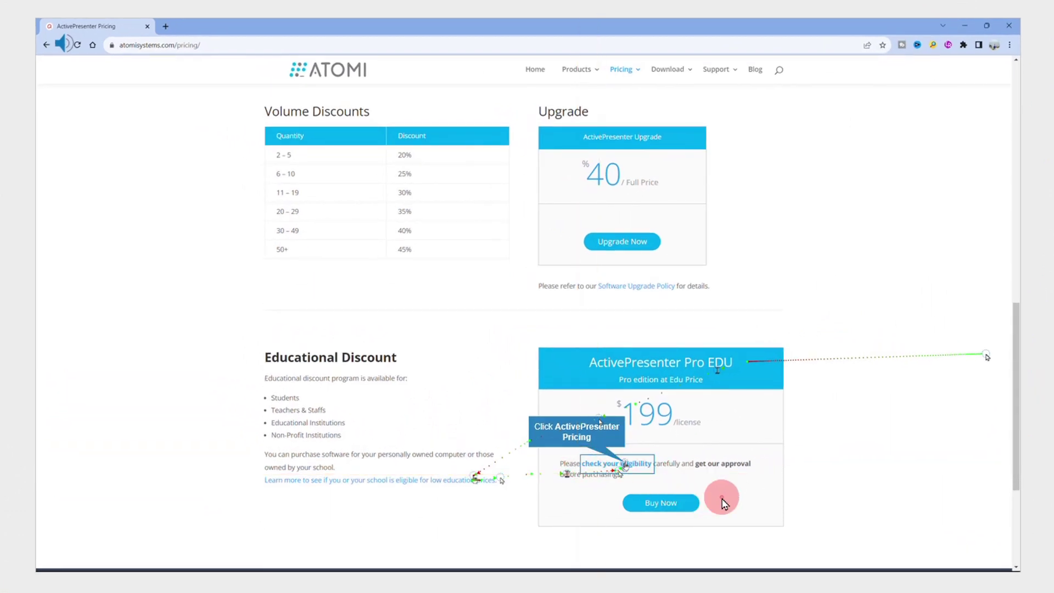
Set the line width of slide 7's Mouse Click object to 5
{"action": "left_click", "coordinate": [653, 467]}
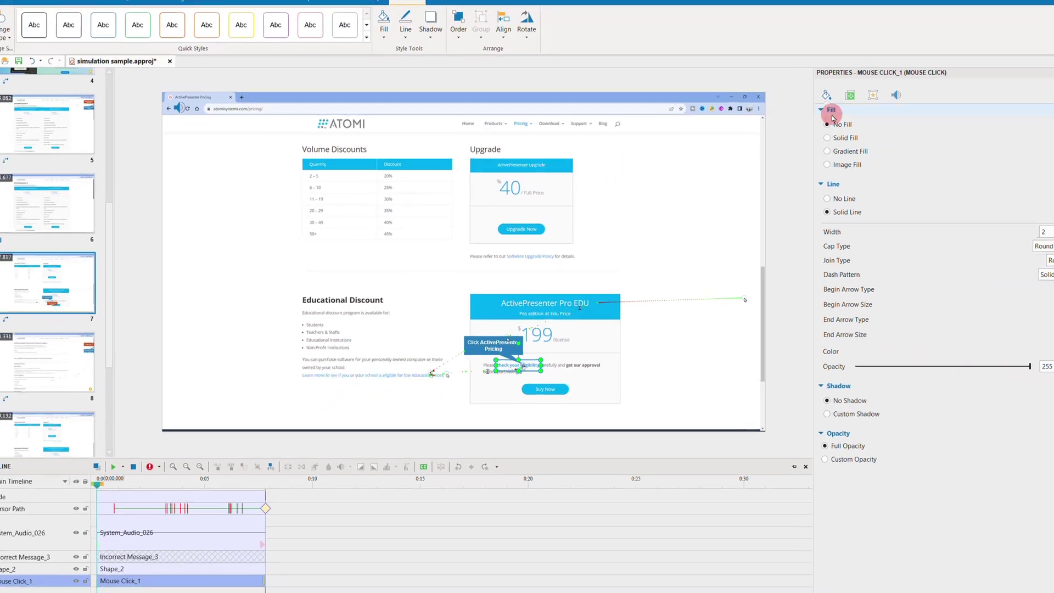
{"action": "left_click", "coordinate": [1046, 228]}
{"action": "left_click", "coordinate": [1046, 229]}
{"action": "left_click", "coordinate": [1046, 229]}
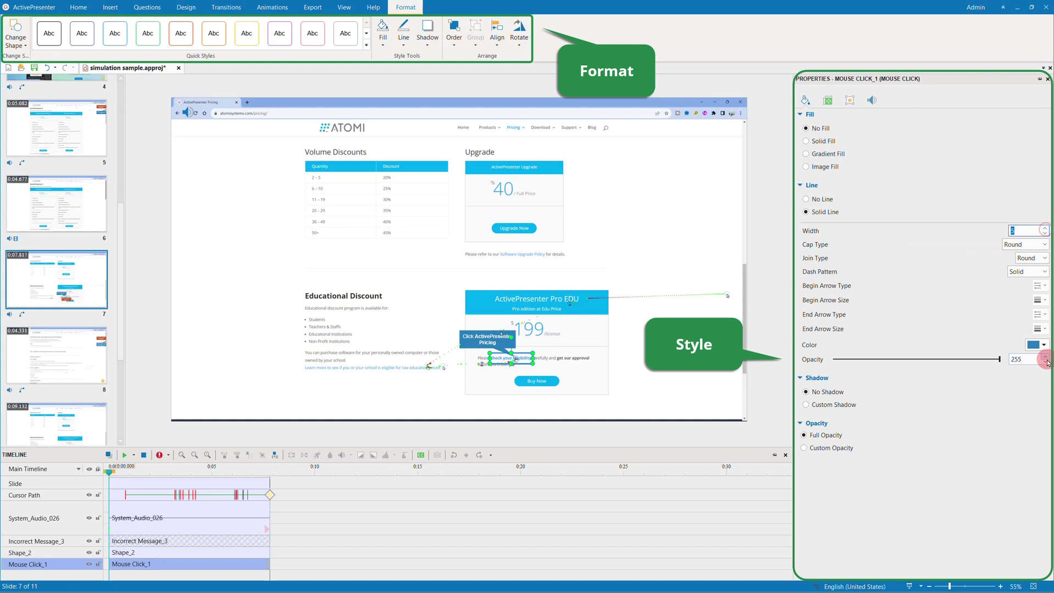
Set the line color of slide 7's Mouse Click object to dark green and preview the current slide in Practice mode
{"action": "left_click", "coordinate": [1046, 346]}
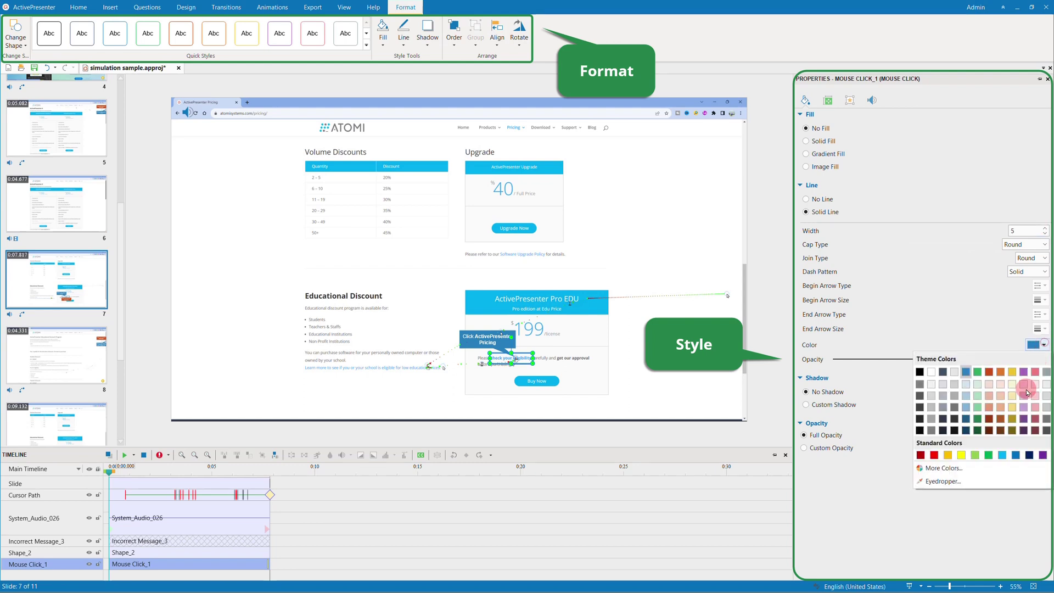
{"action": "left_click", "coordinate": [979, 430]}
{"action": "left_click", "coordinate": [850, 100]}
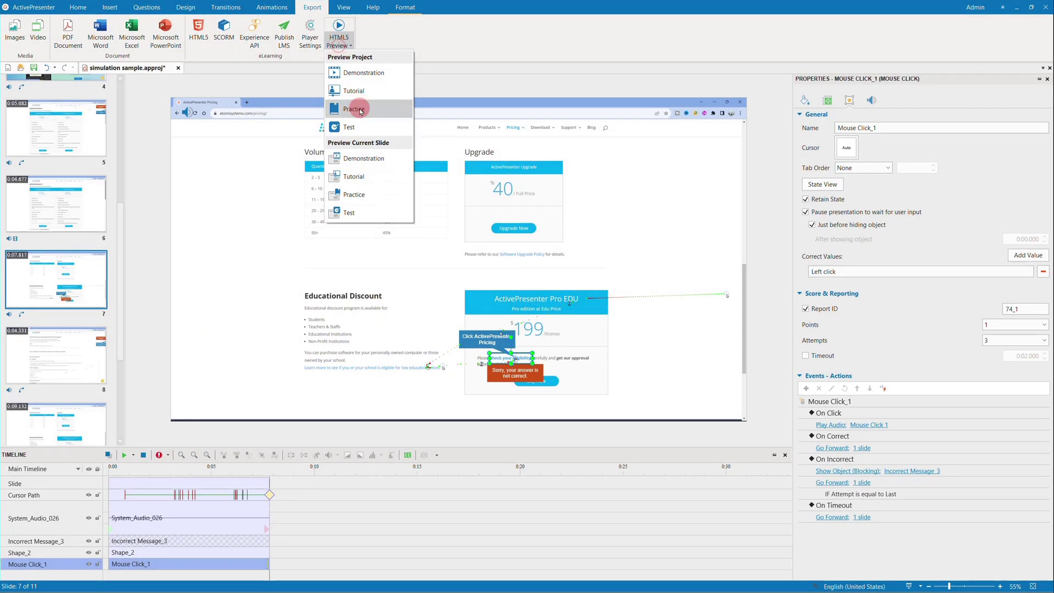
{"action": "left_click", "coordinate": [370, 194]}
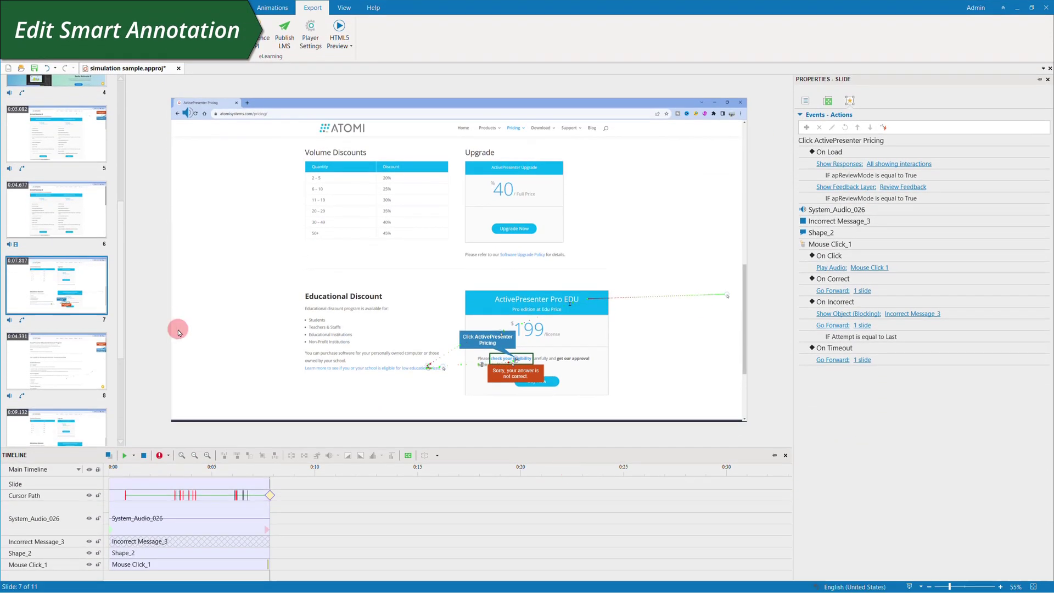
Reword the "Press Right Arrow" callout on slide 2 as "Then, press Right Arrow to generate the rest of the address"
{"action": "left_click", "coordinate": [212, 551]}
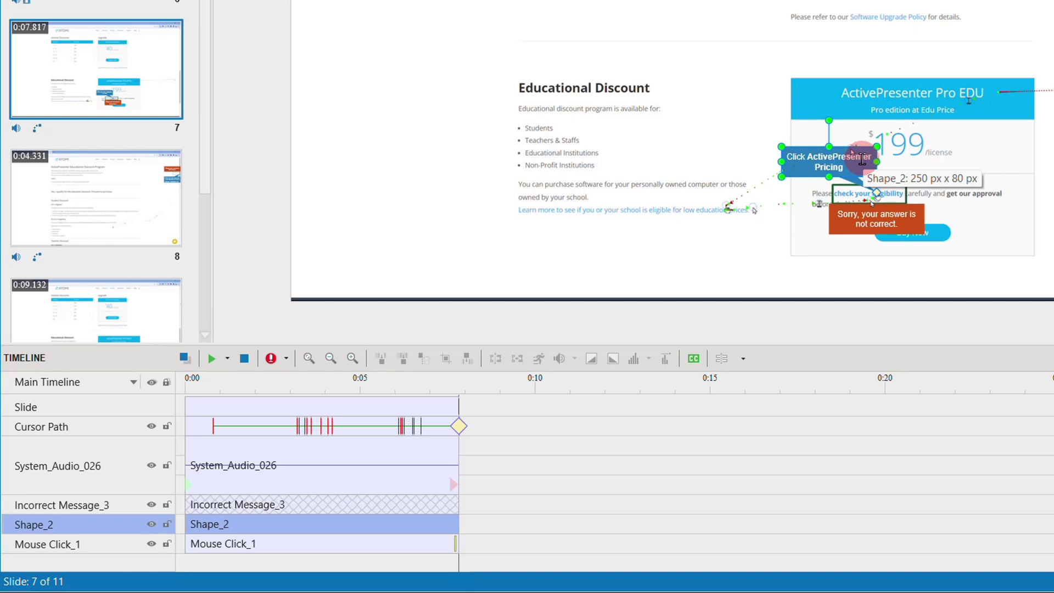
{"action": "left_click_drag", "start_coordinate": [208, 110], "coordinate": [159, 0]}
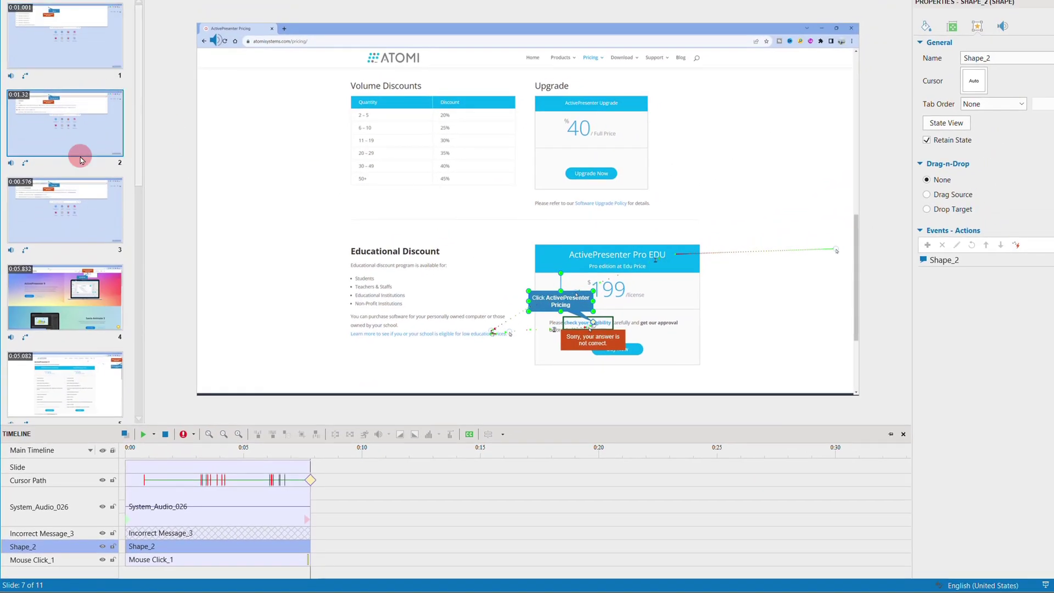
{"action": "left_click", "coordinate": [96, 6]}
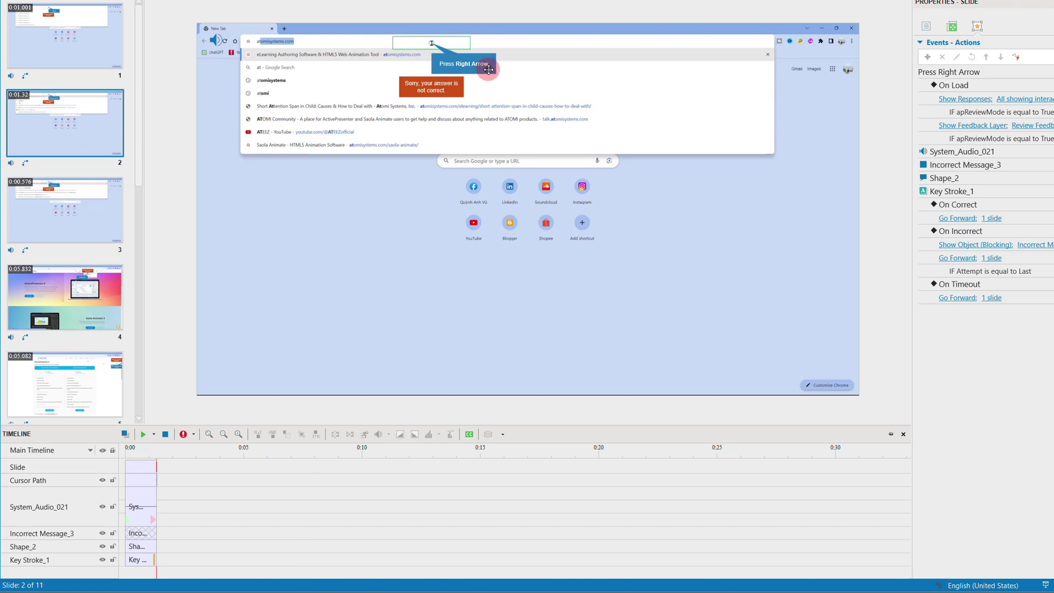
{"action": "left_click", "coordinate": [488, 69]}
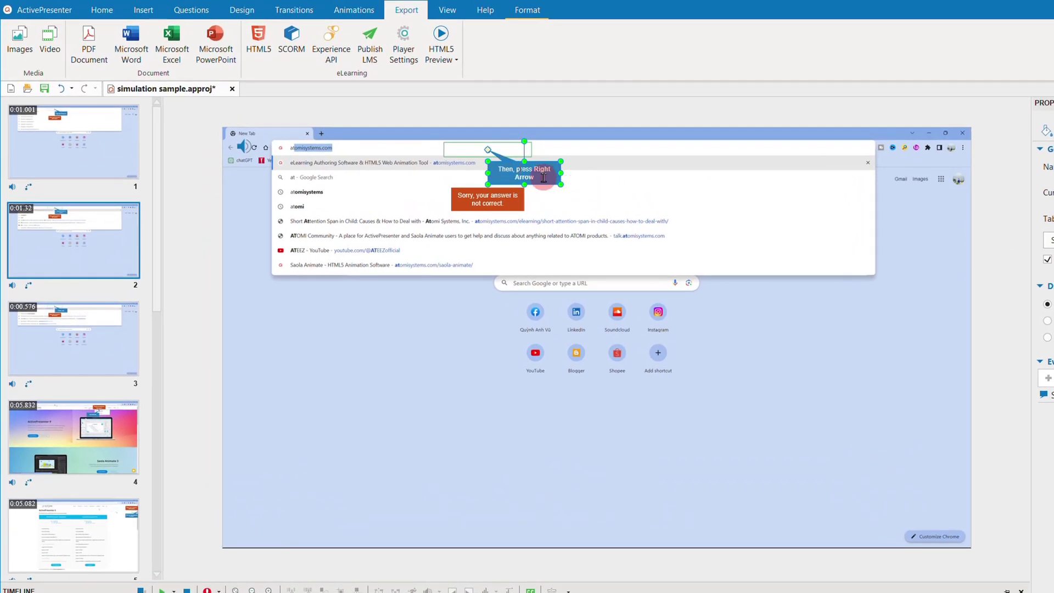
{"action": "type", "text": "to generate the rest"}
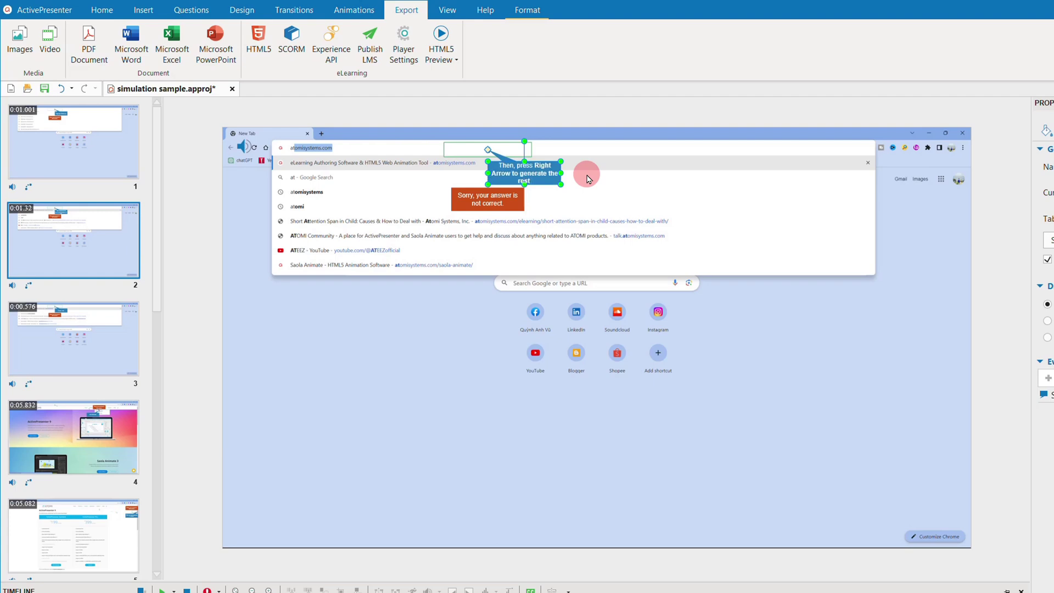
{"action": "type", "text": " of the address"}
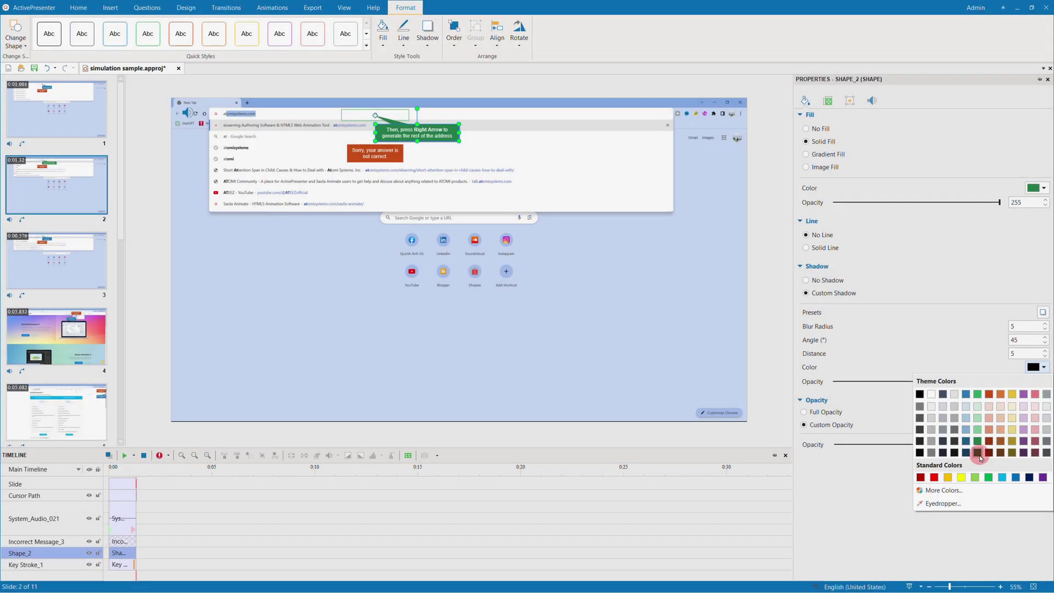
Set the shadow color of slide 2's callout to dark green and deselect the callout
{"action": "left_click", "coordinate": [982, 458]}
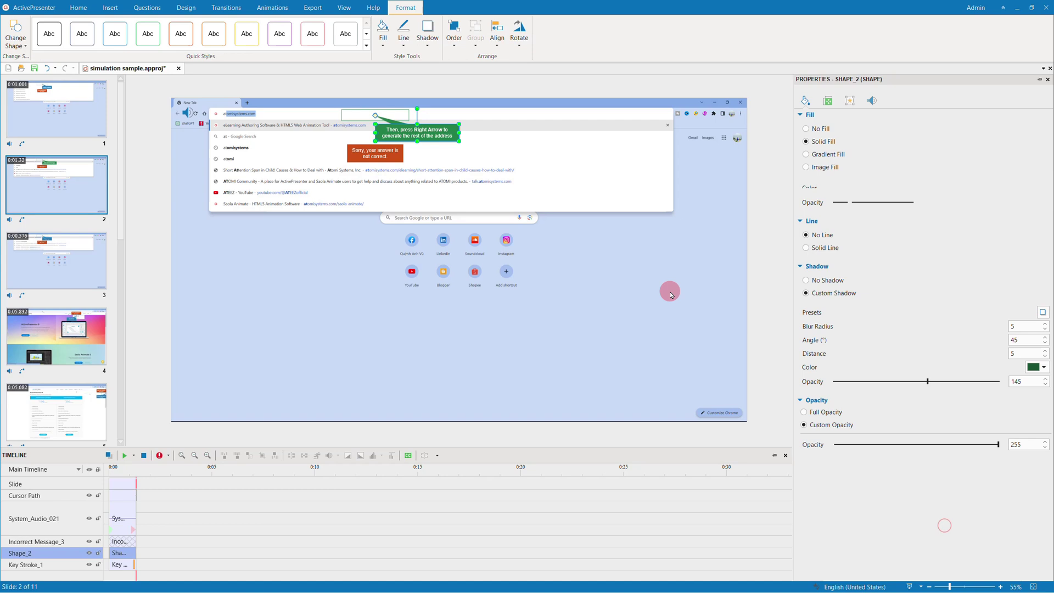
{"action": "left_click", "coordinate": [670, 294]}
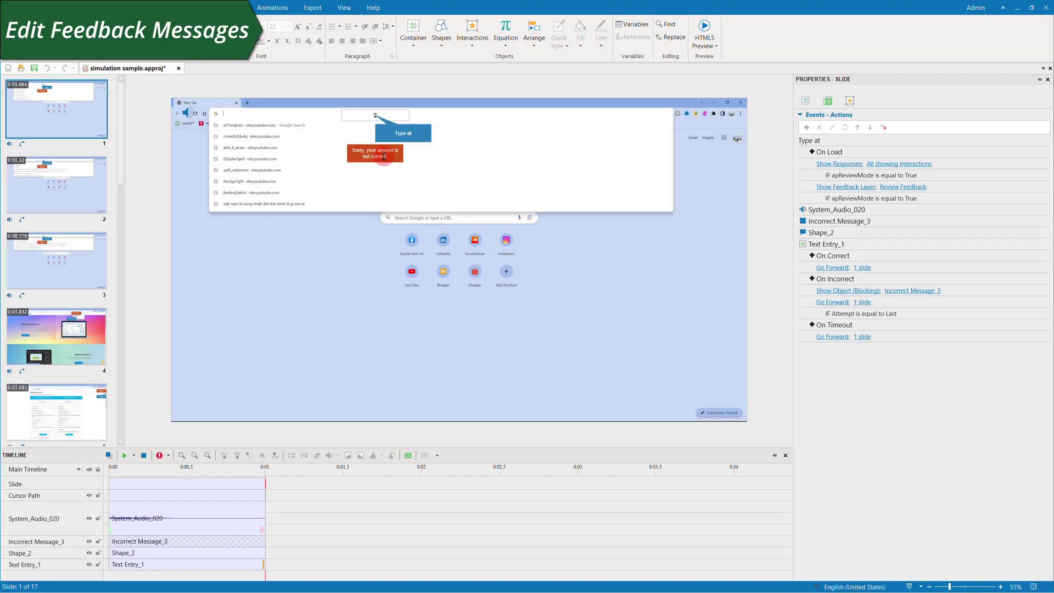
Examine the Incorrect Message on slides 1 and 2, including its Initially Hidden option and the On Incorrect action that shows it
{"action": "left_click", "coordinate": [399, 162]}
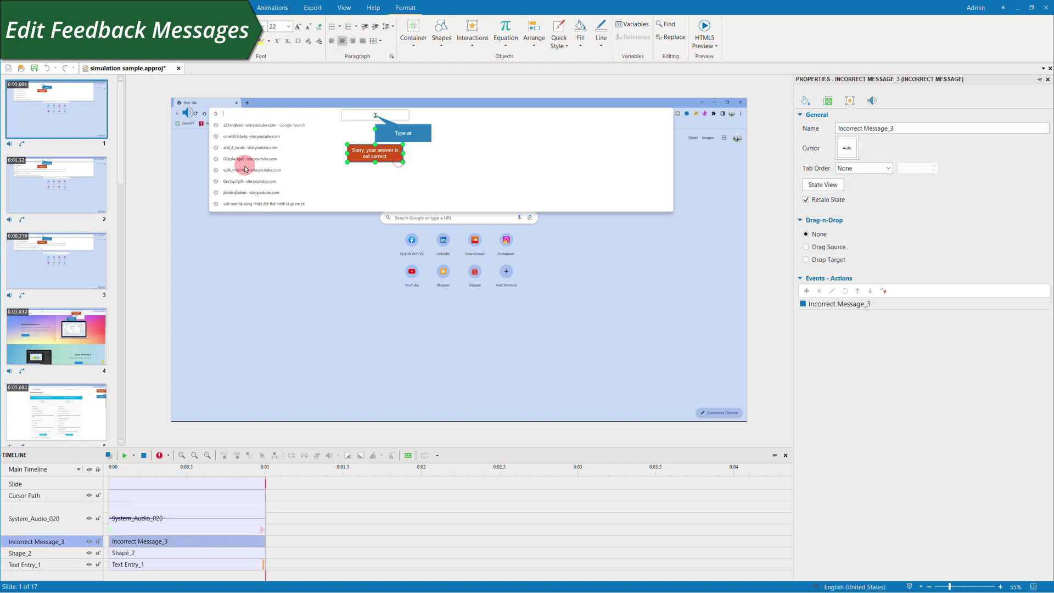
{"action": "left_click", "coordinate": [93, 195]}
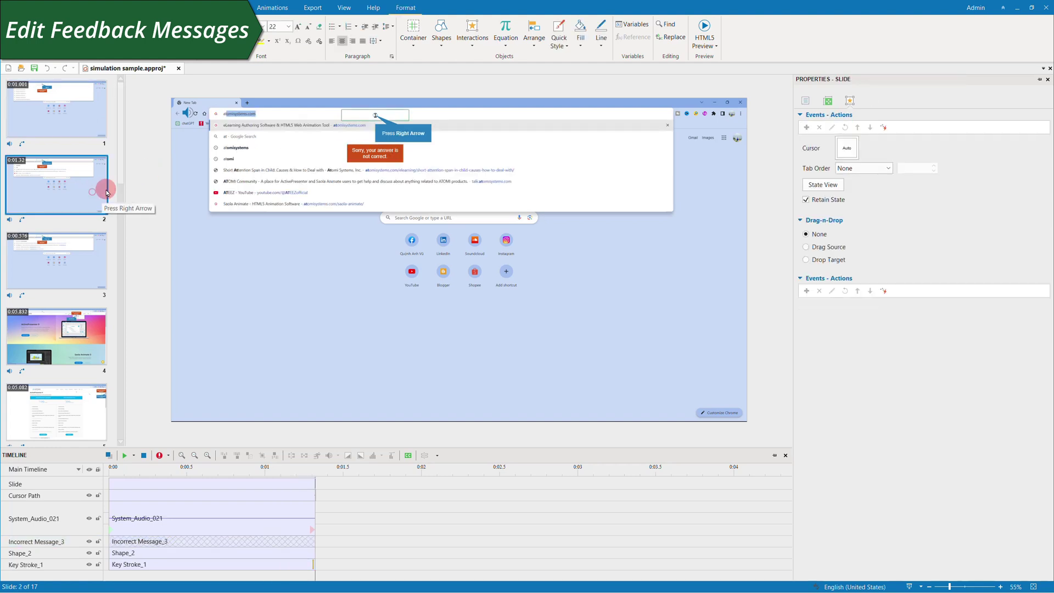
{"action": "left_click", "coordinate": [384, 155]}
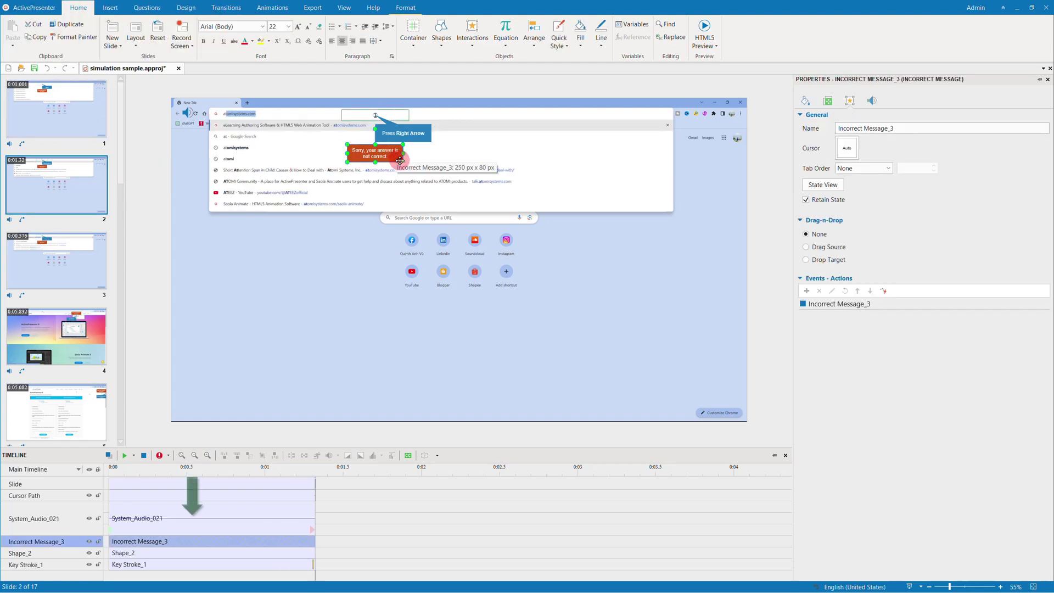
{"action": "right_click", "coordinate": [266, 543]}
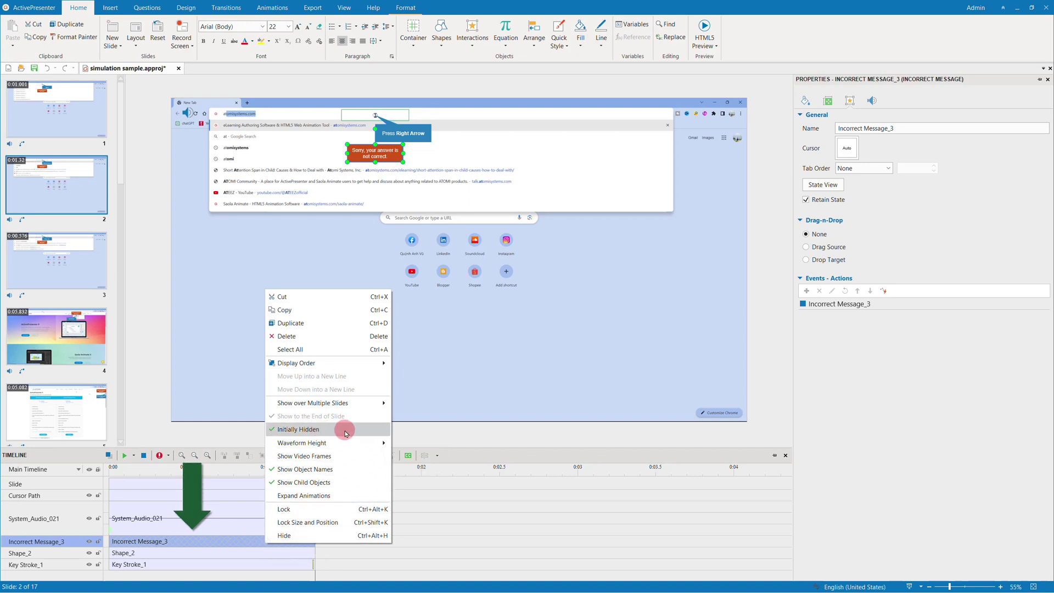
{"action": "left_click", "coordinate": [489, 387]}
{"action": "left_click", "coordinate": [489, 387]}
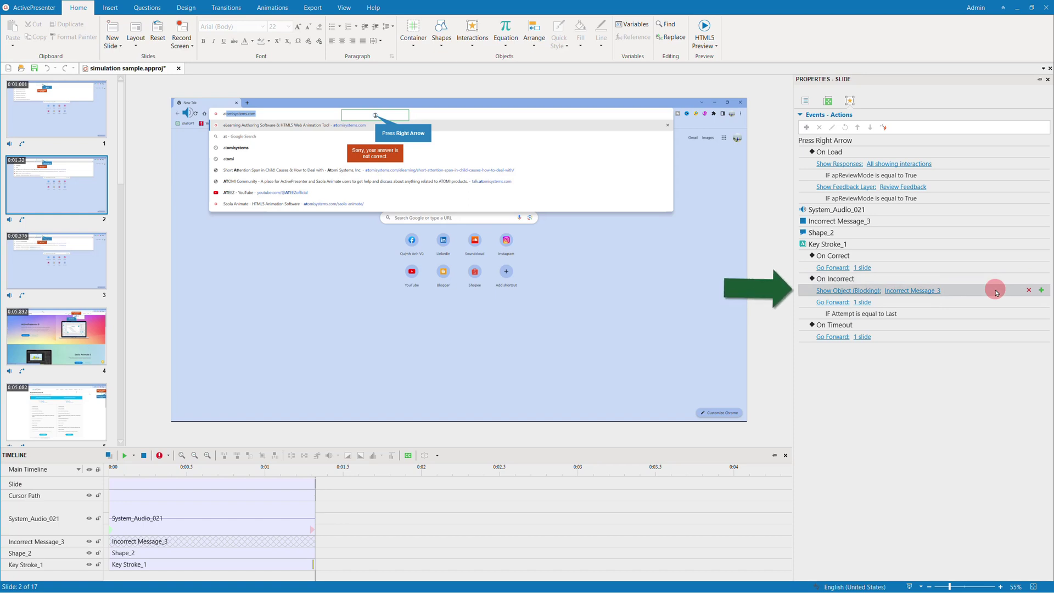
{"action": "left_click", "coordinate": [403, 155]}
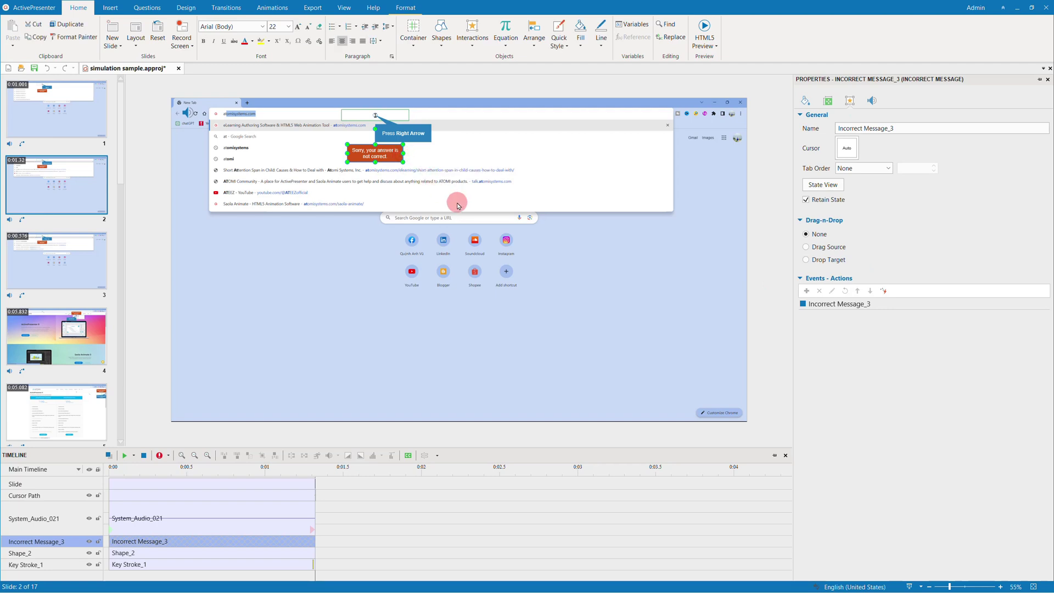
Start setting up a new interactive simulation recording and open its annotation recording settings
{"action": "left_click", "coordinate": [189, 49]}
{"action": "left_click", "coordinate": [197, 81]}
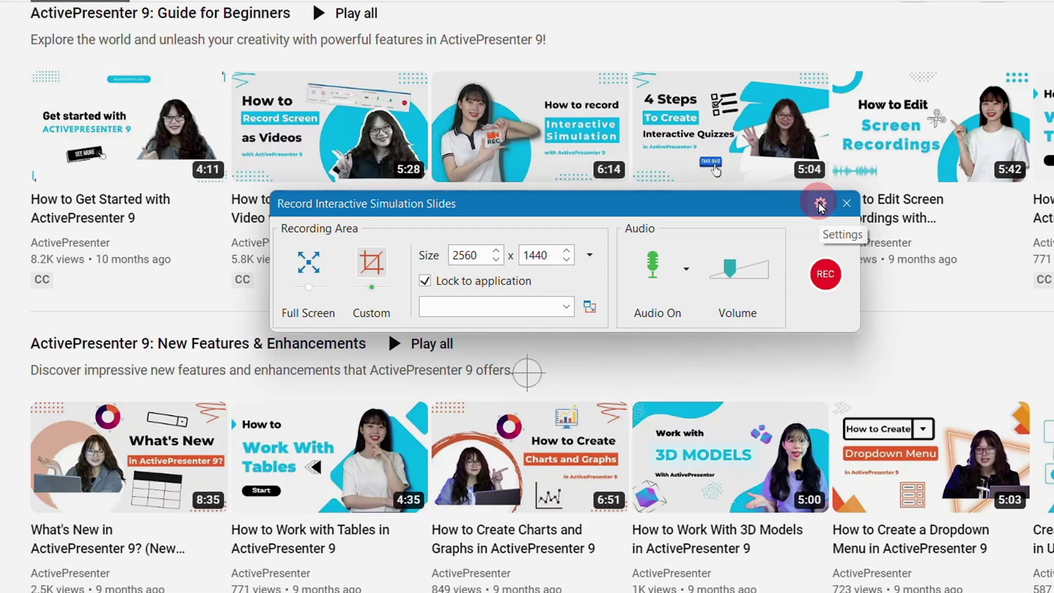
{"action": "left_click", "coordinate": [821, 206]}
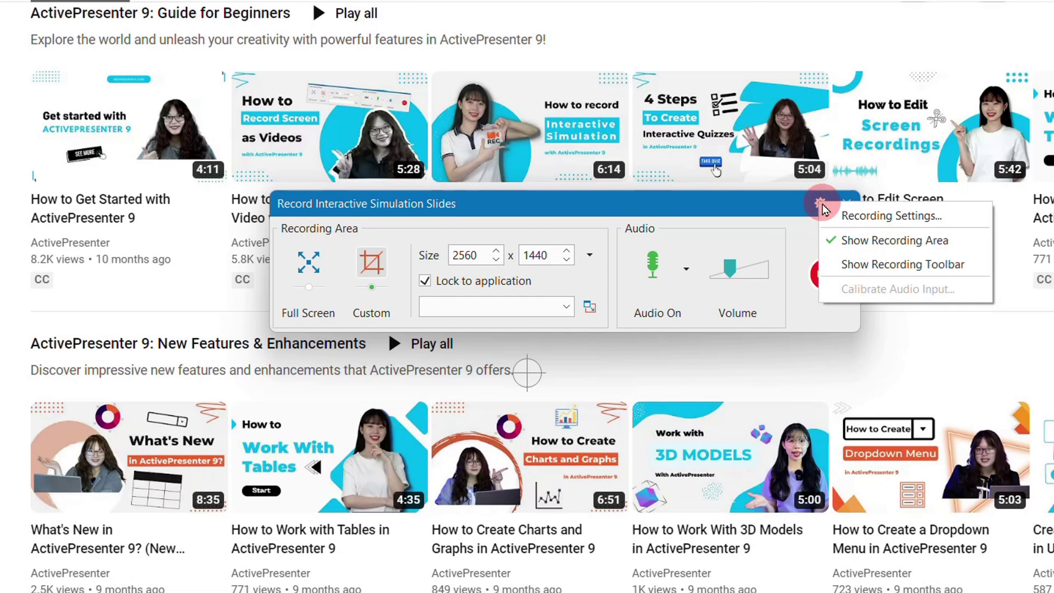
{"action": "left_click", "coordinate": [833, 213]}
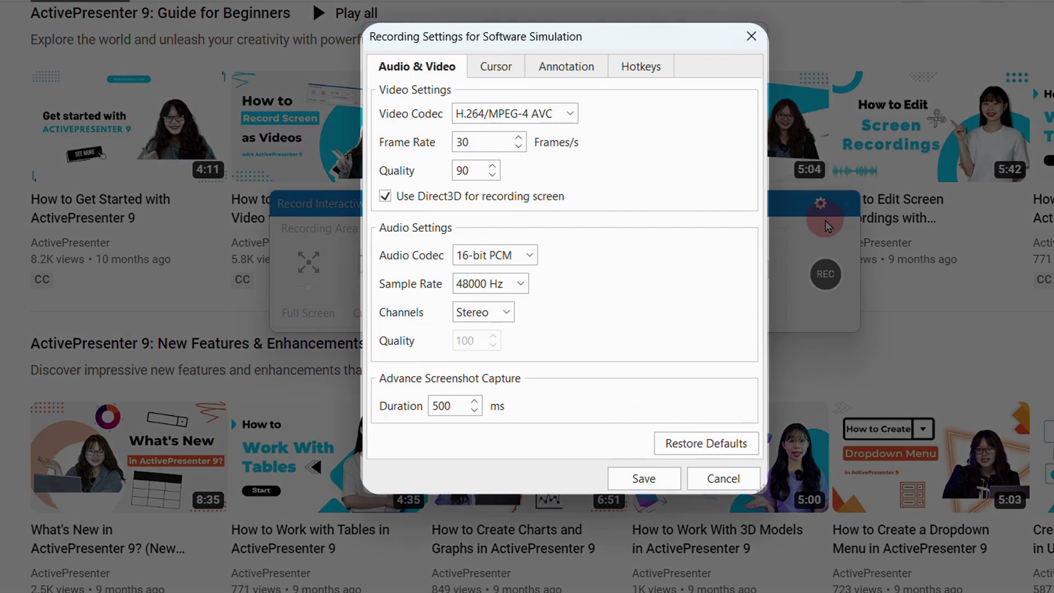
{"action": "left_click", "coordinate": [581, 77]}
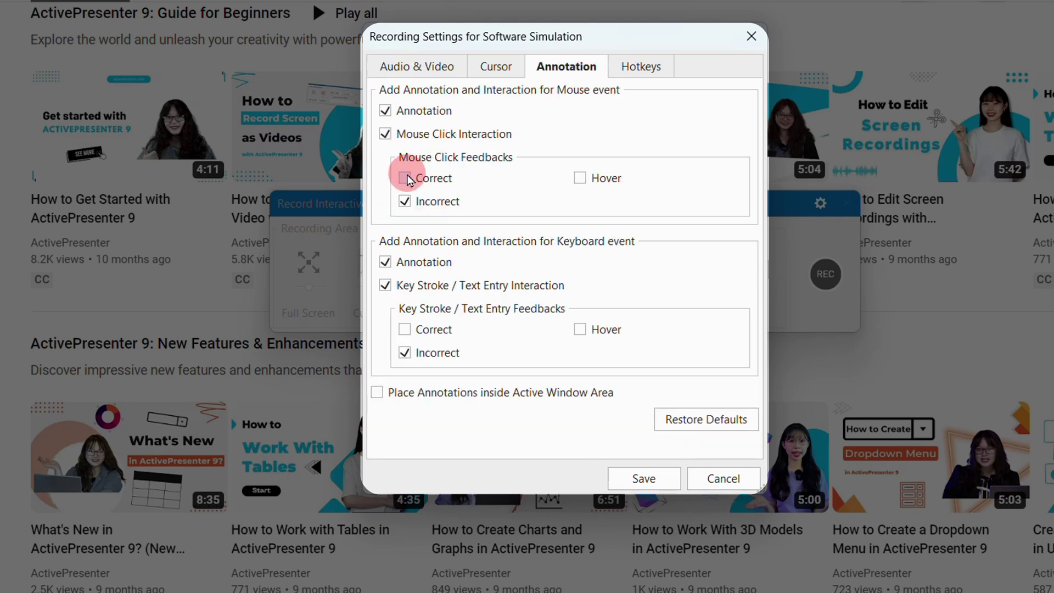
Enable Correct and Hover feedback for mouse clicks and for key strokes and text entries, and close the recording settings without saving
{"action": "left_click", "coordinate": [580, 179]}
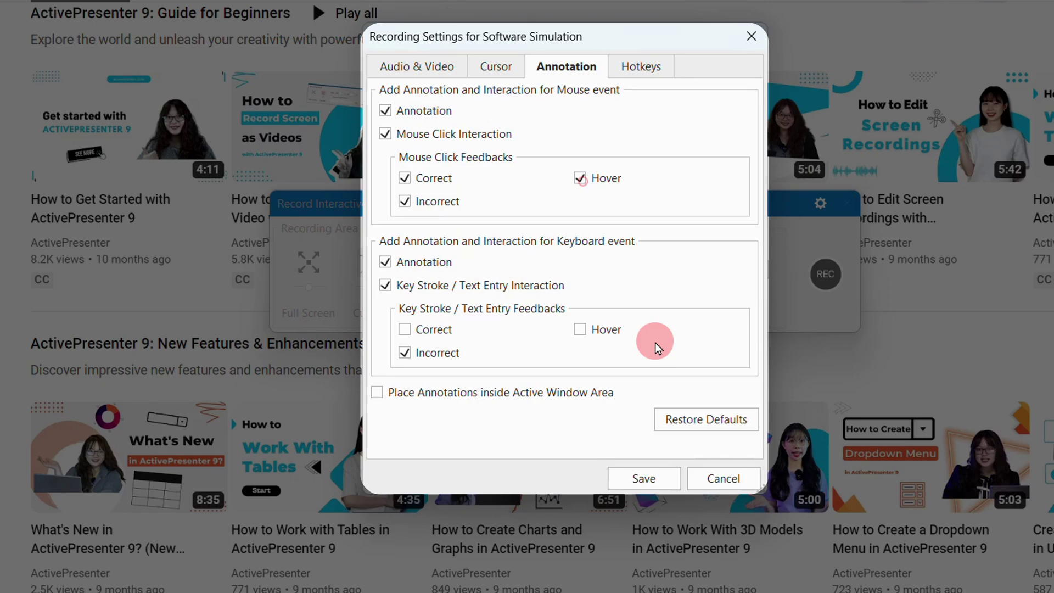
{"action": "left_click", "coordinate": [407, 331]}
{"action": "left_click", "coordinate": [580, 330]}
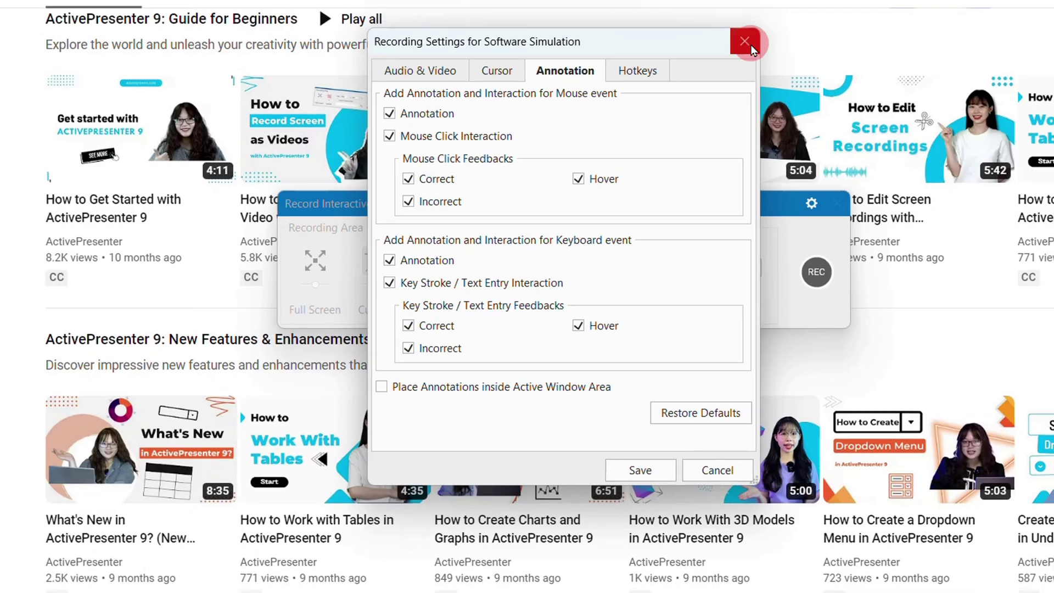
{"action": "left_click", "coordinate": [751, 37]}
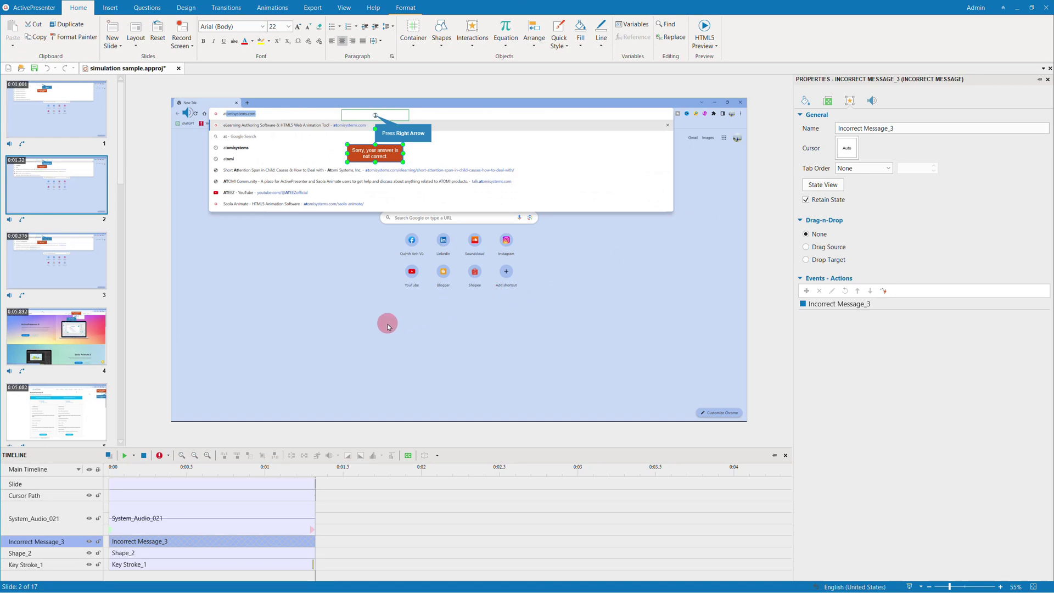
Enlarge the Incorrect Message box on slide 2 so it is wider and slightly taller
{"action": "left_click_drag", "start_coordinate": [403, 162], "coordinate": [431, 164]}
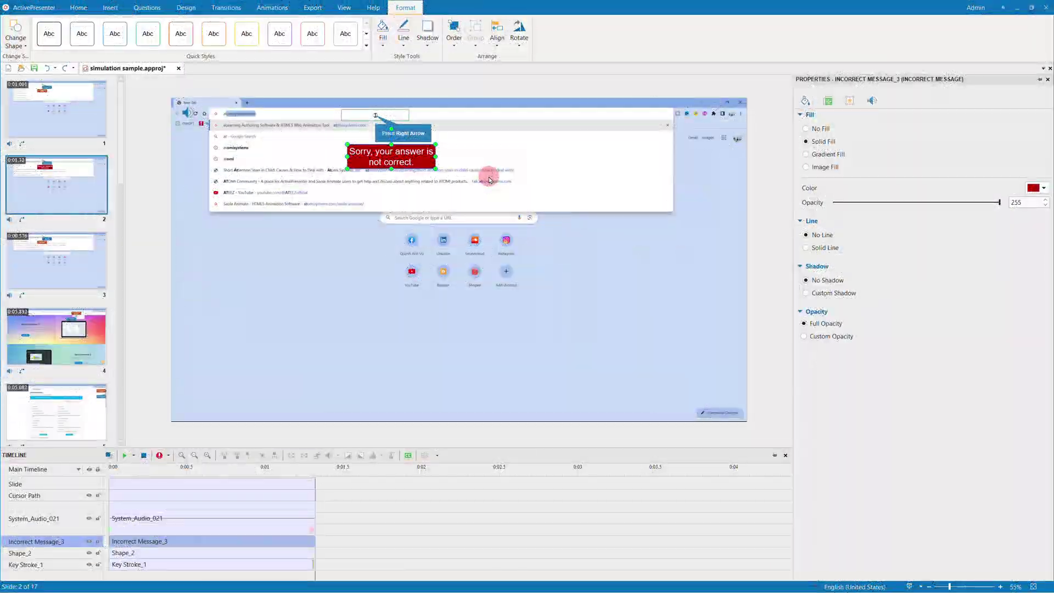
Insert a Correct Message for the Key Stroke object on slide 2
{"action": "left_click", "coordinate": [401, 132]}
{"action": "left_click", "coordinate": [399, 116]}
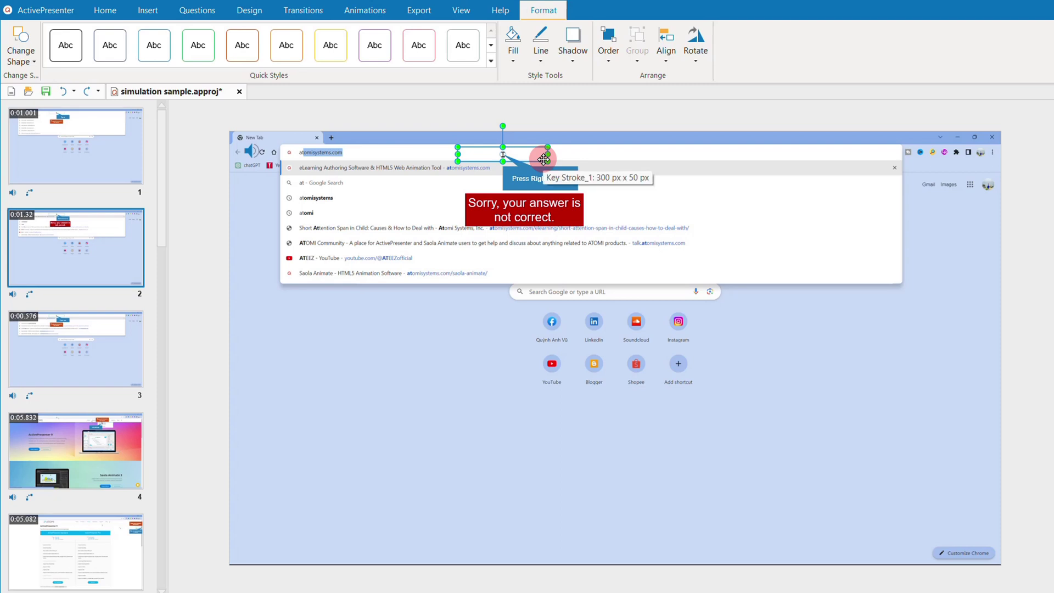
{"action": "right_click", "coordinate": [544, 159]}
{"action": "mouse_move", "coordinate": [701, 438]}
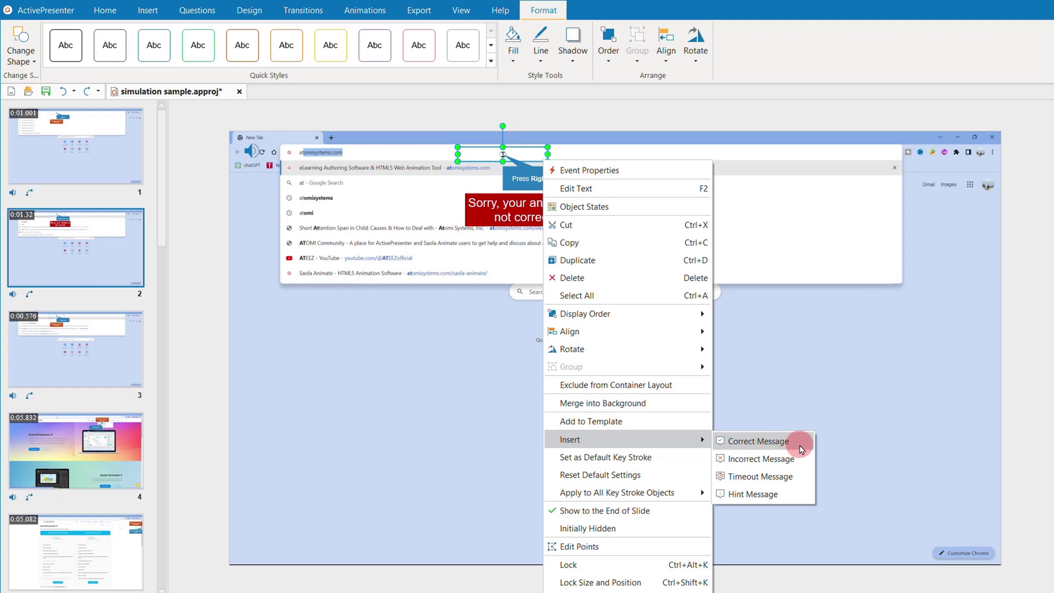
{"action": "left_click", "coordinate": [758, 442]}
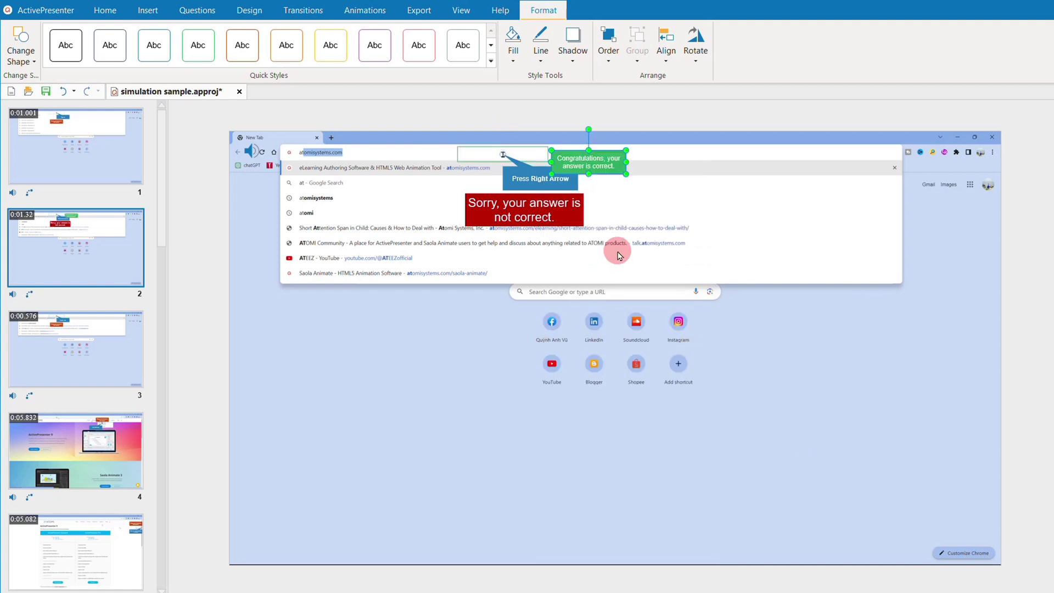
Insert a Hint Message for the Key Stroke object on slide 2
{"action": "left_click", "coordinate": [547, 157]}
{"action": "right_click", "coordinate": [547, 158]}
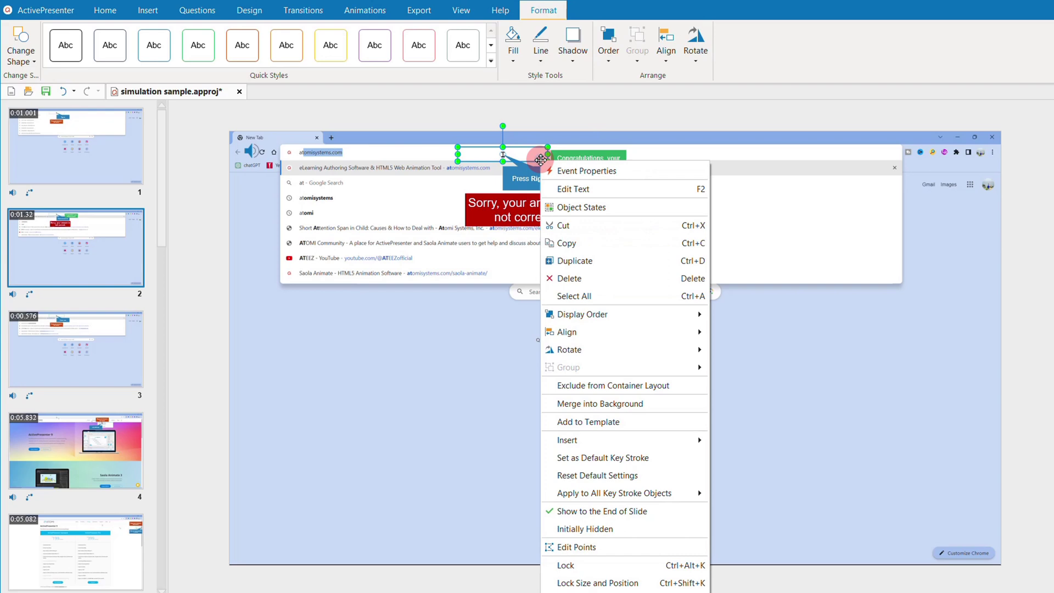
{"action": "mouse_move", "coordinate": [636, 440]}
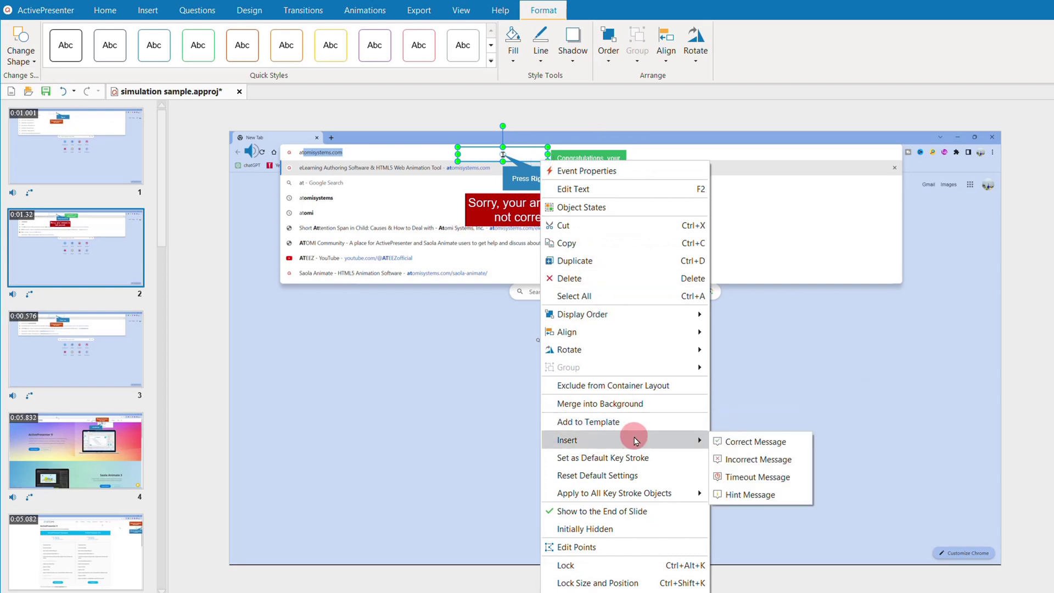
{"action": "left_click", "coordinate": [793, 496]}
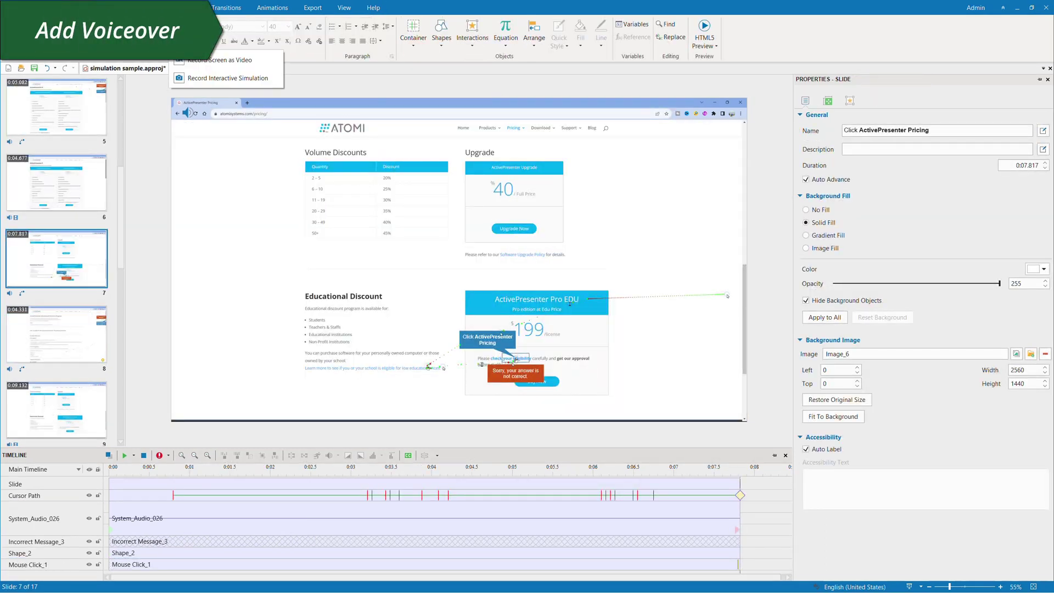
Select Microphone (Realtek(R) Audio) as the input device for interactive simulation recording, and close the recorder without recording
{"action": "left_click", "coordinate": [201, 78]}
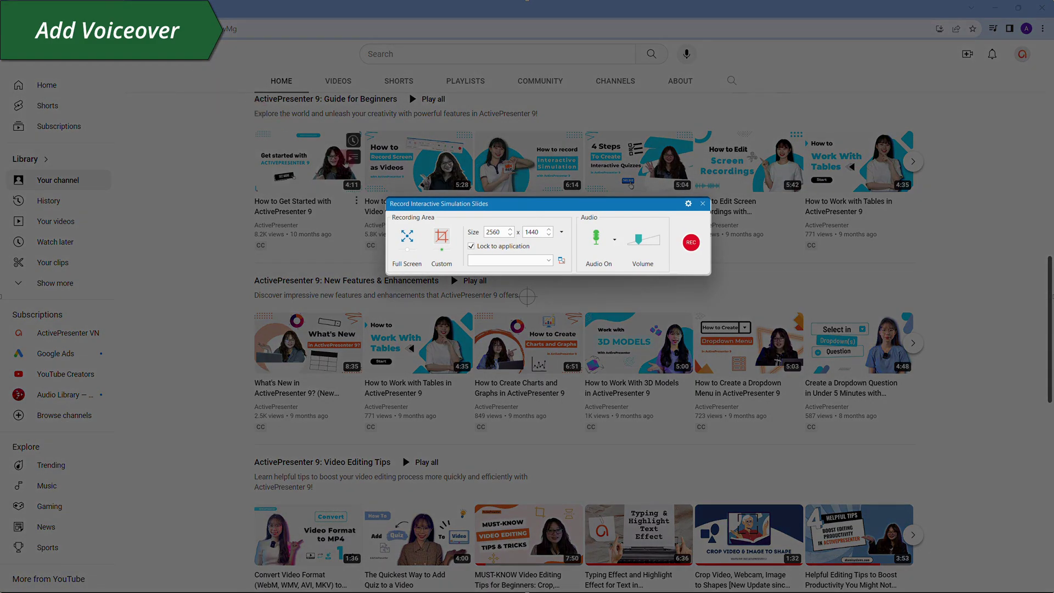
{"action": "left_click", "coordinate": [614, 239]}
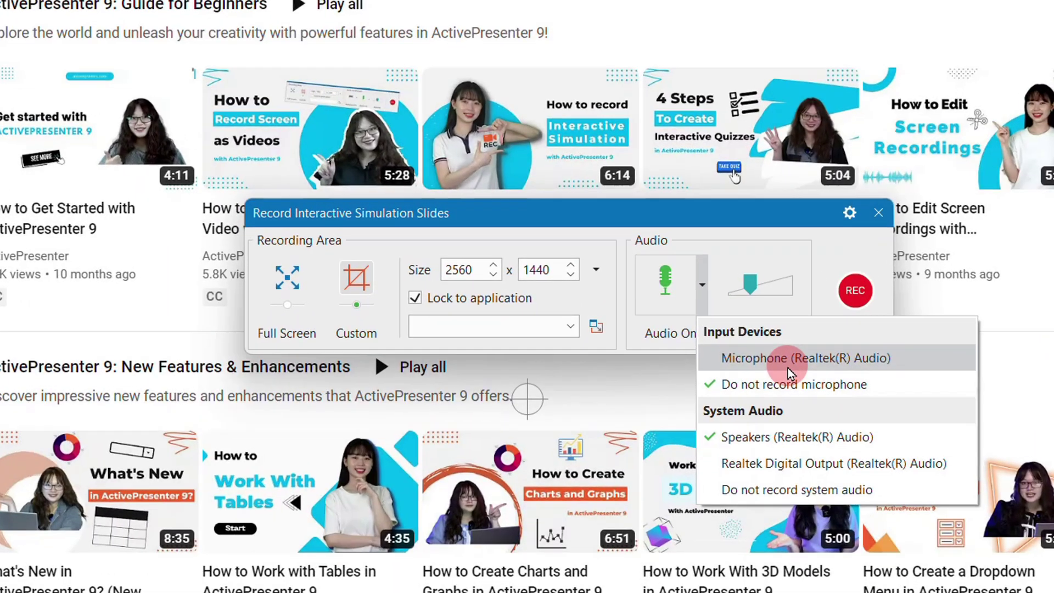
{"action": "left_click", "coordinate": [789, 358]}
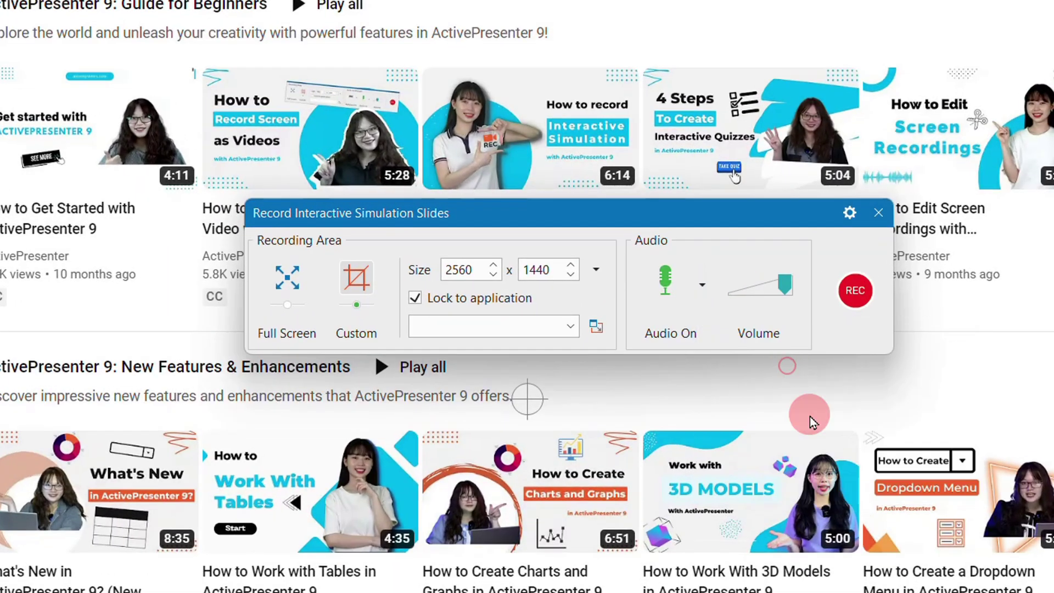
{"action": "left_click", "coordinate": [877, 213]}
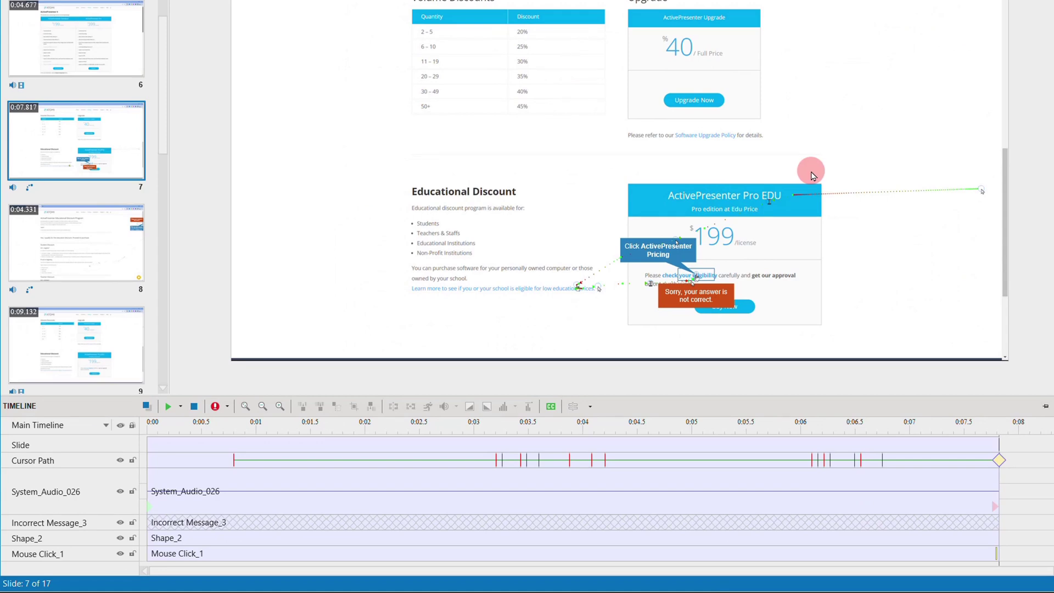
Select Speakers (Realtek(R) Audio) - System Audio as the recording input device on slide 7 and view its input volume control
{"action": "left_click", "coordinate": [228, 409]}
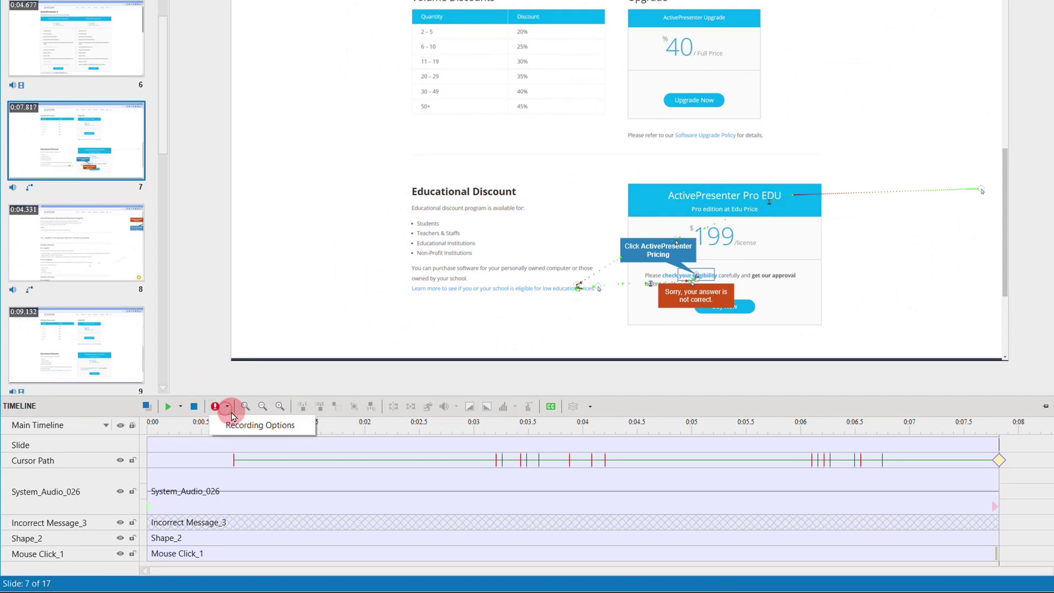
{"action": "left_click", "coordinate": [308, 431]}
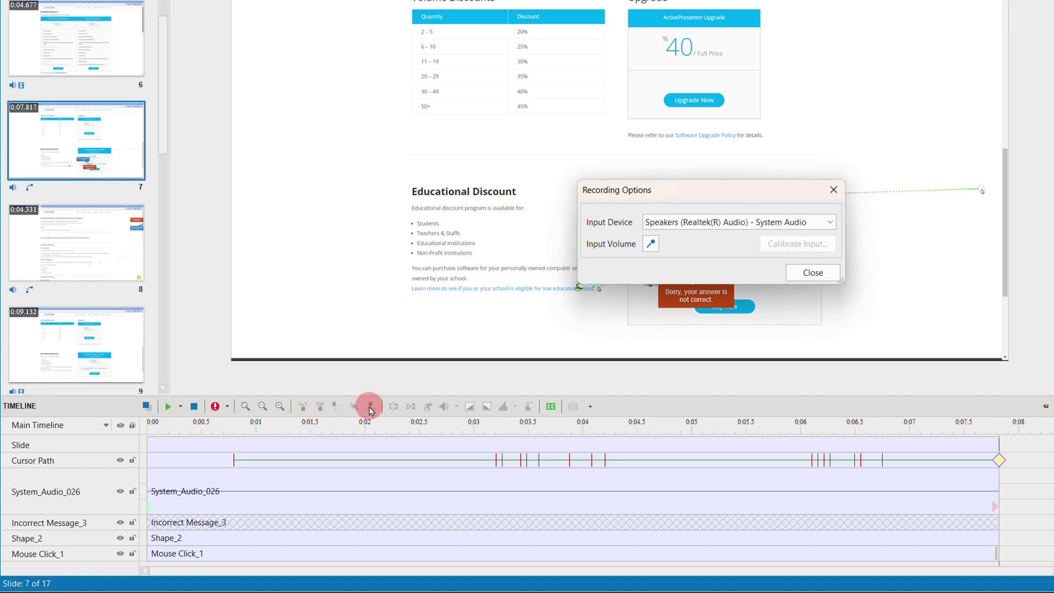
{"action": "left_click", "coordinate": [791, 223]}
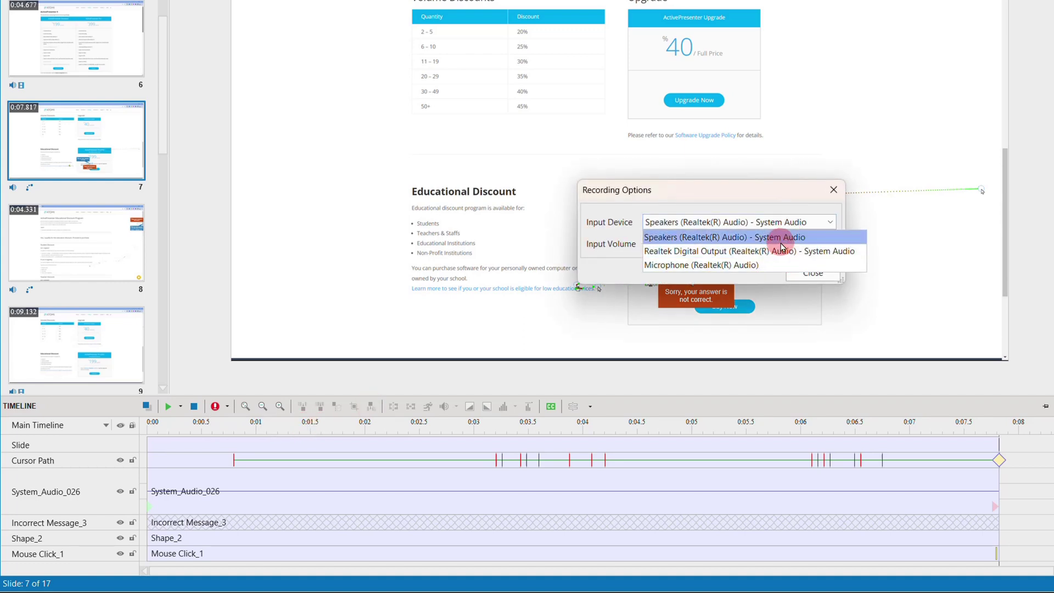
{"action": "left_click", "coordinate": [781, 238]}
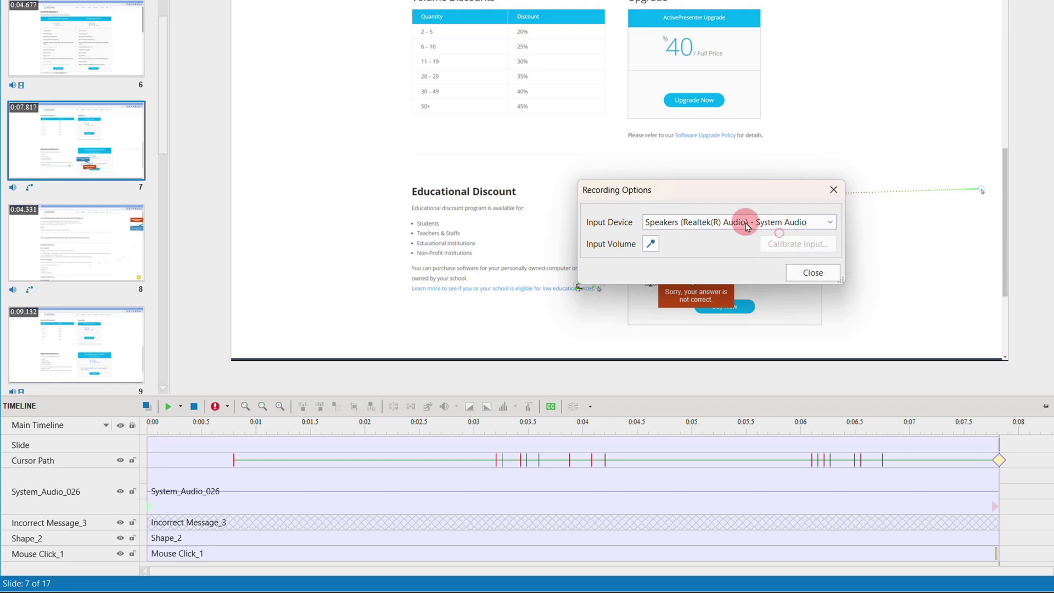
{"action": "left_click", "coordinate": [651, 244]}
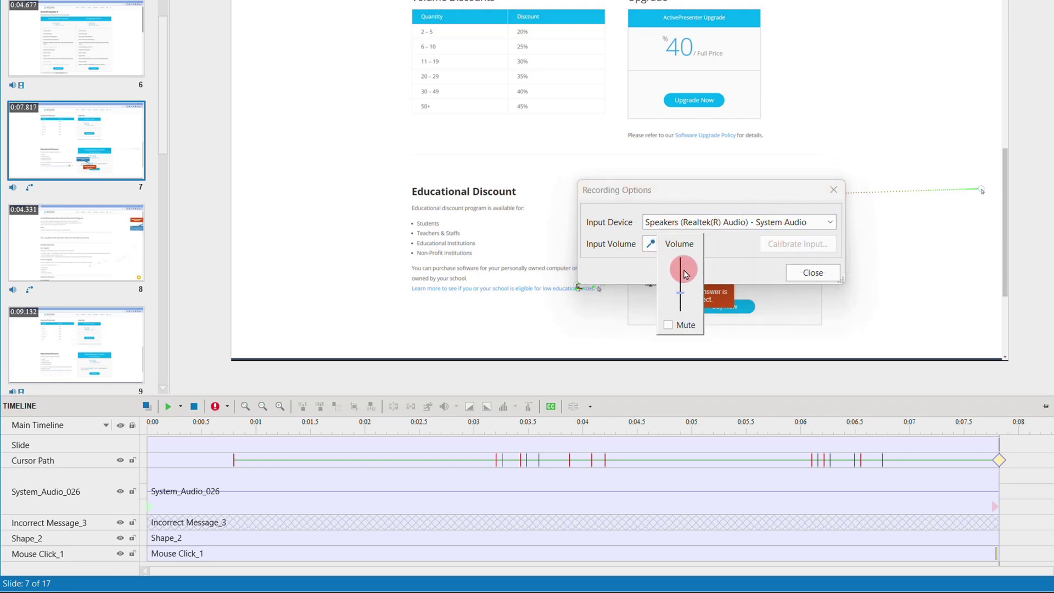
{"action": "left_click", "coordinate": [807, 275]}
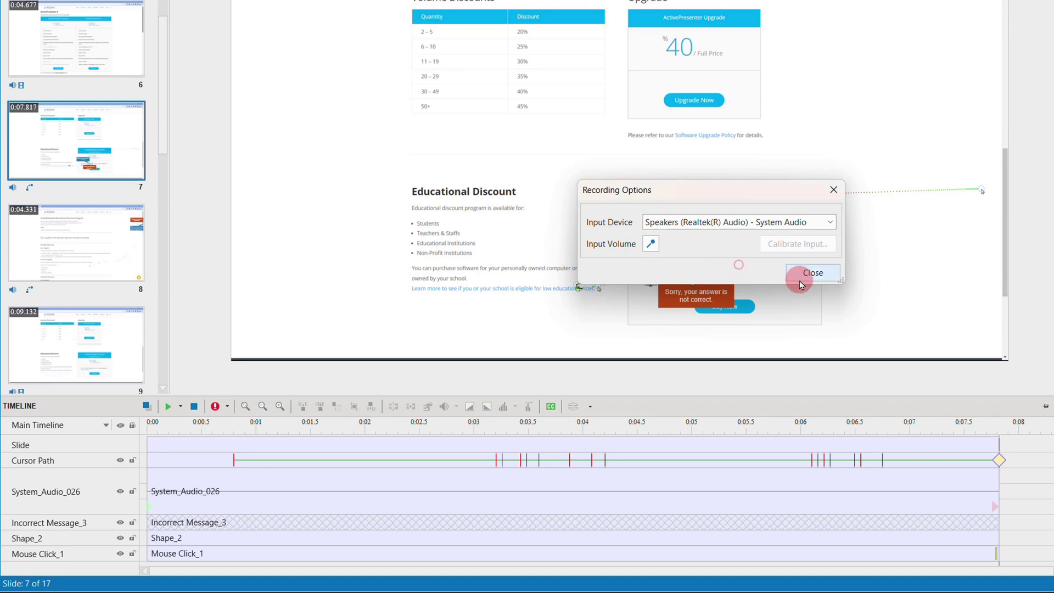
{"action": "left_click", "coordinate": [812, 275]}
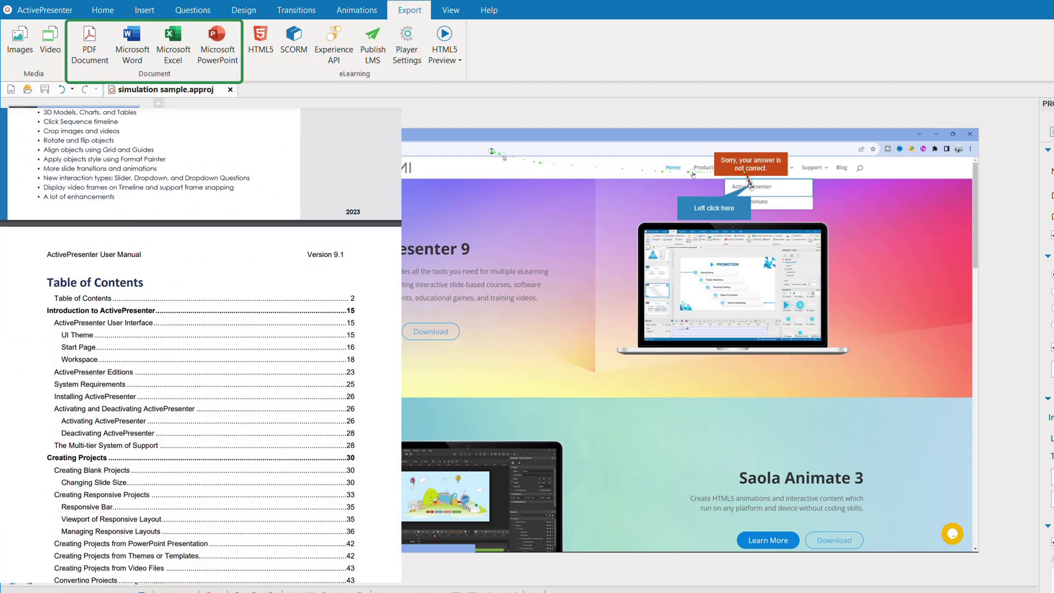
Try a PDF document export layout with two slides per page in landscape orientation
{"action": "left_click", "coordinate": [255, 315]}
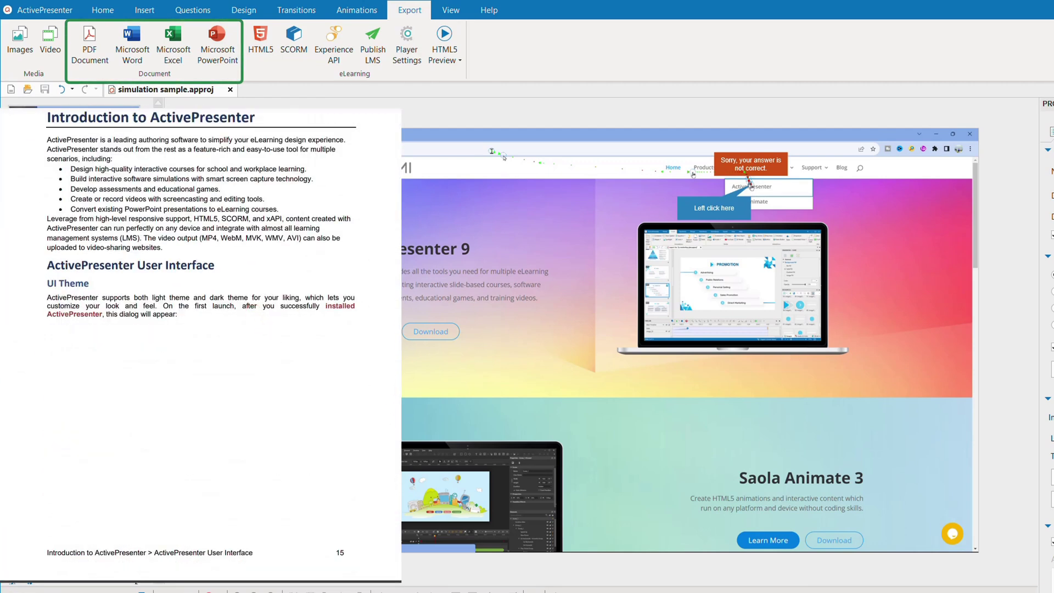
{"action": "left_click", "coordinate": [99, 67]}
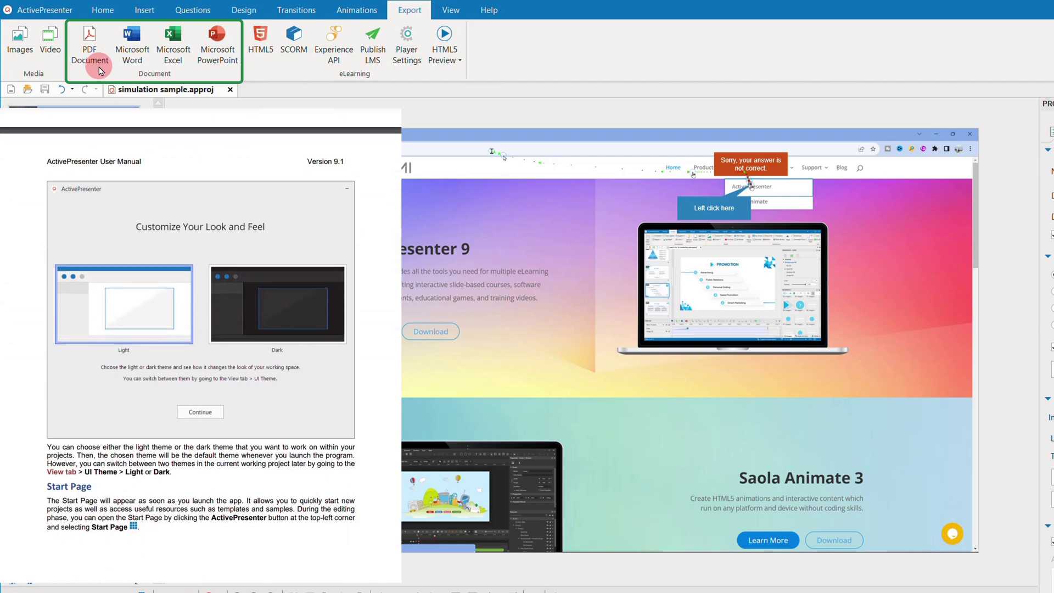
{"action": "left_click", "coordinate": [96, 50]}
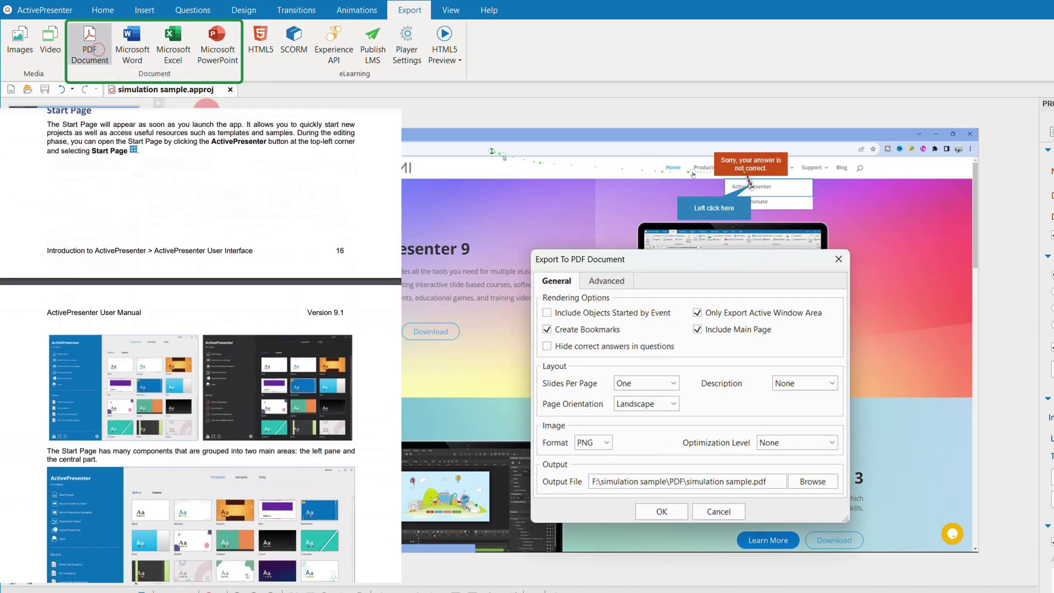
{"action": "left_click", "coordinate": [663, 383]}
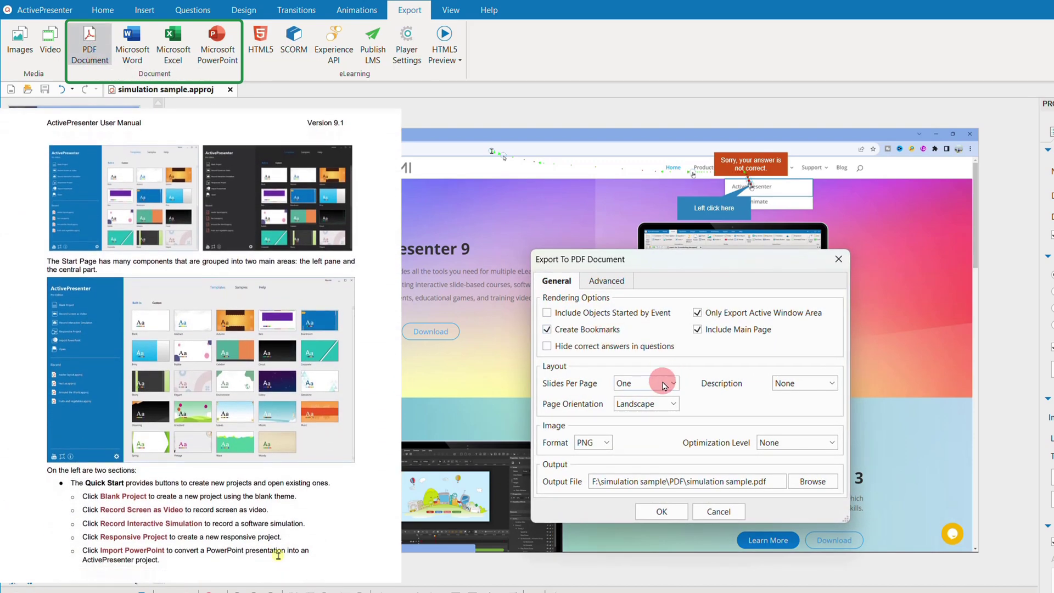
{"action": "left_click", "coordinate": [661, 405]}
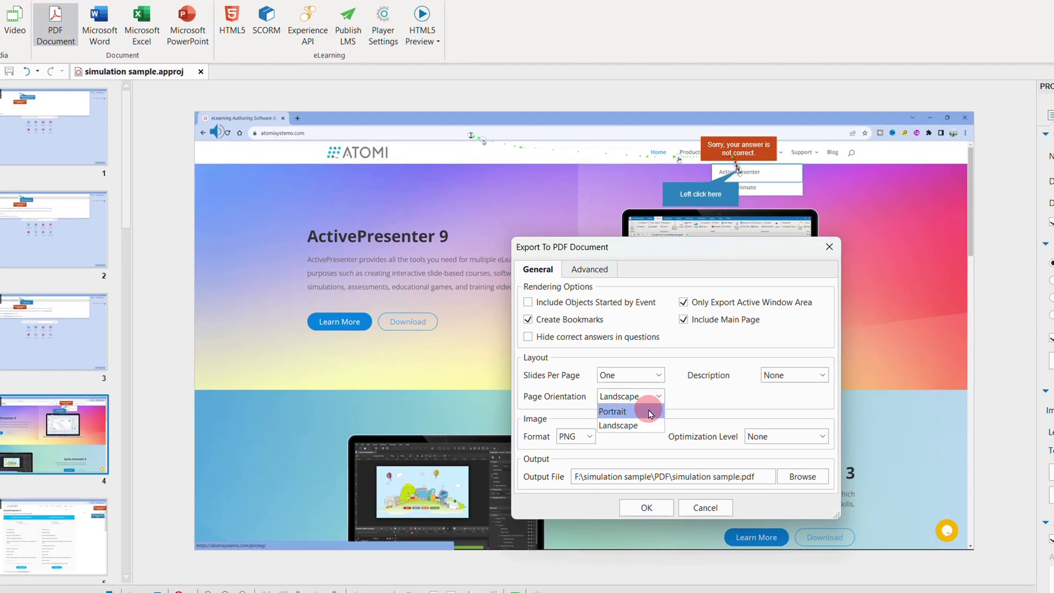
{"action": "left_click", "coordinate": [653, 383]}
{"action": "left_click", "coordinate": [653, 383]}
{"action": "left_click", "coordinate": [476, 328]}
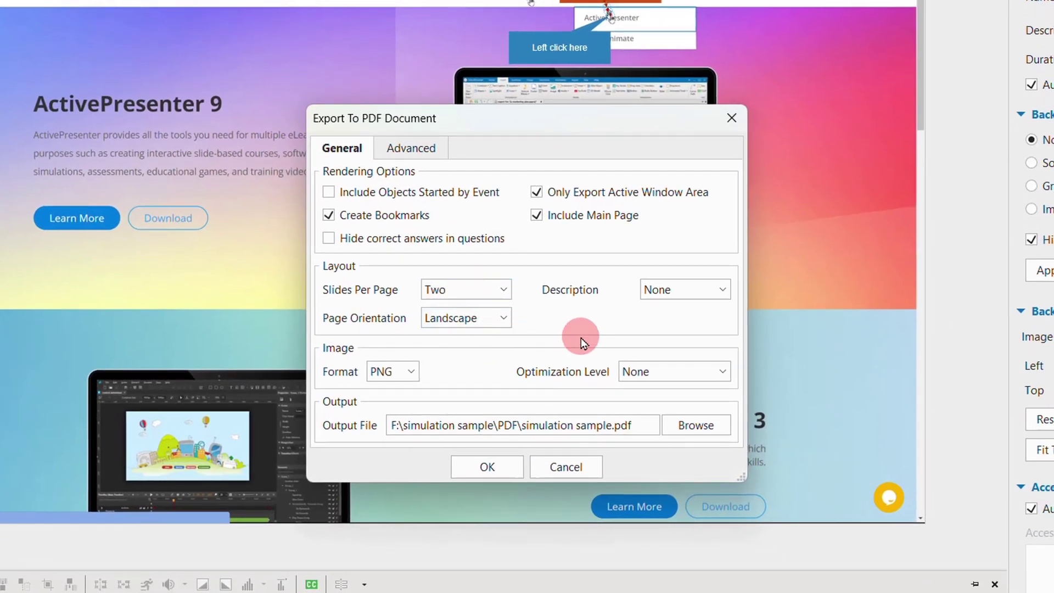
Examine the advanced PDF export settings for description, protection and slide text, and cancel the export
{"action": "left_click", "coordinate": [392, 156]}
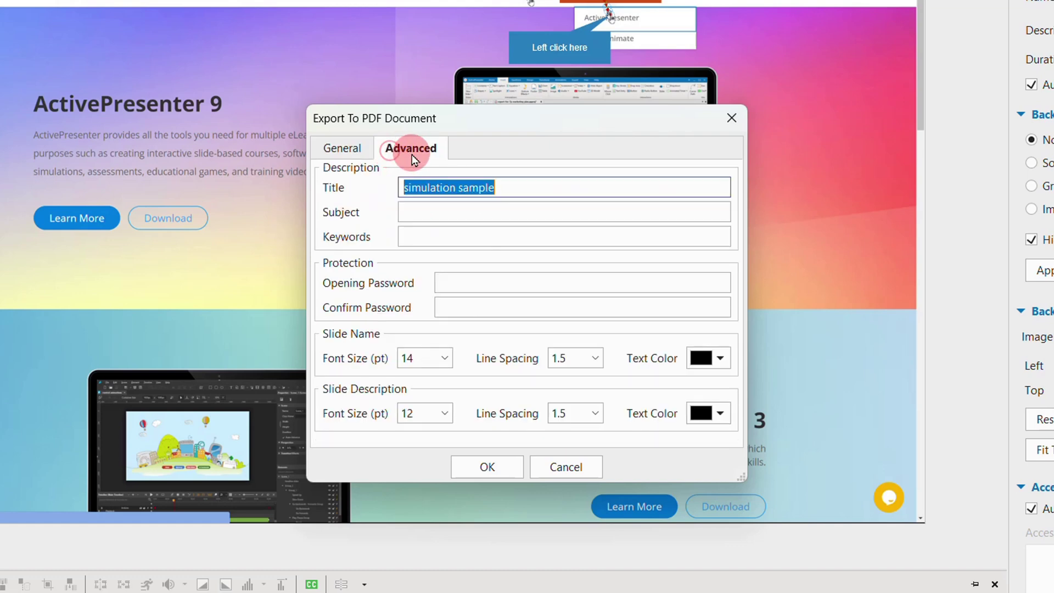
{"action": "left_click", "coordinate": [616, 236]}
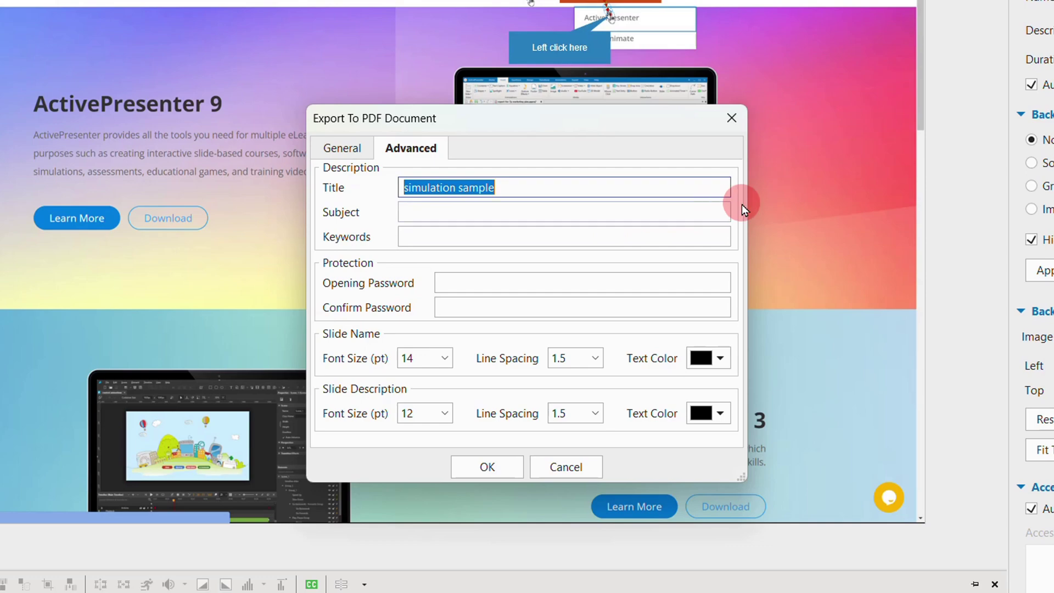
{"action": "left_click", "coordinate": [576, 465]}
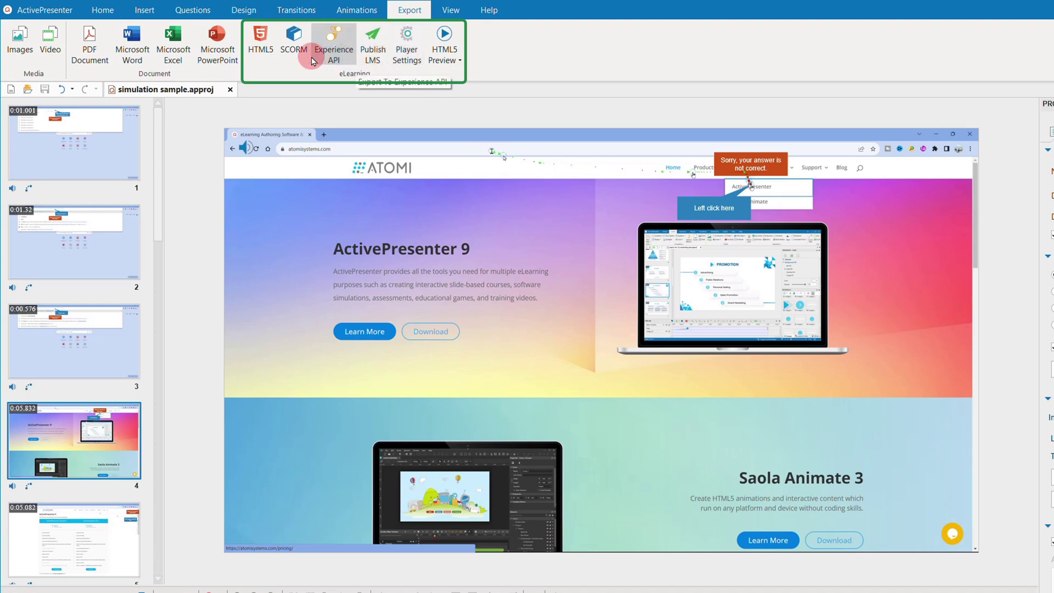
Open the SCORM export settings and examine the pass condition and SCORM version choices
{"action": "left_click", "coordinate": [291, 48]}
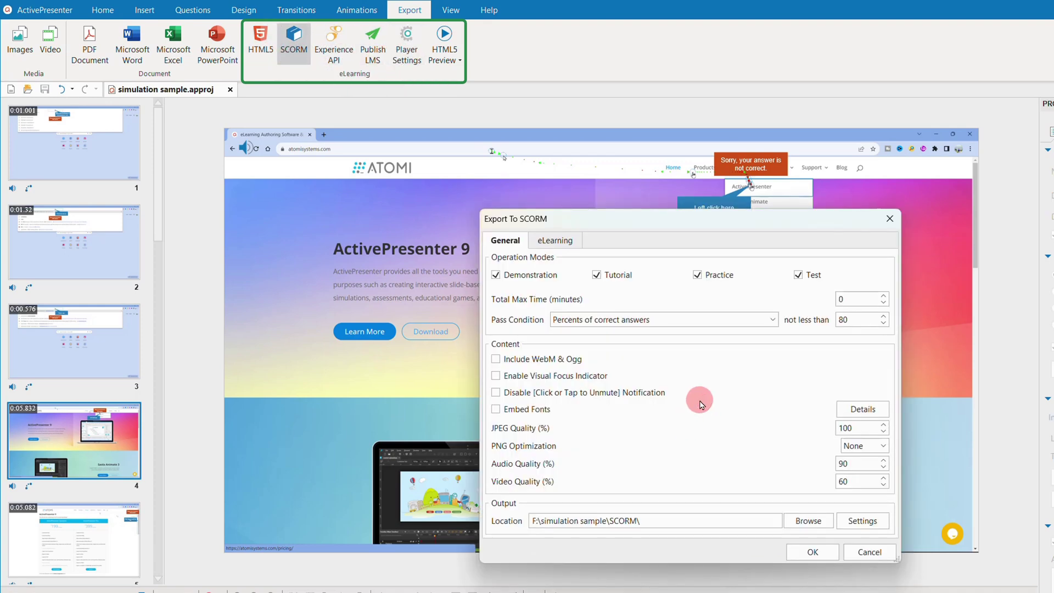
{"action": "left_click", "coordinate": [772, 320]}
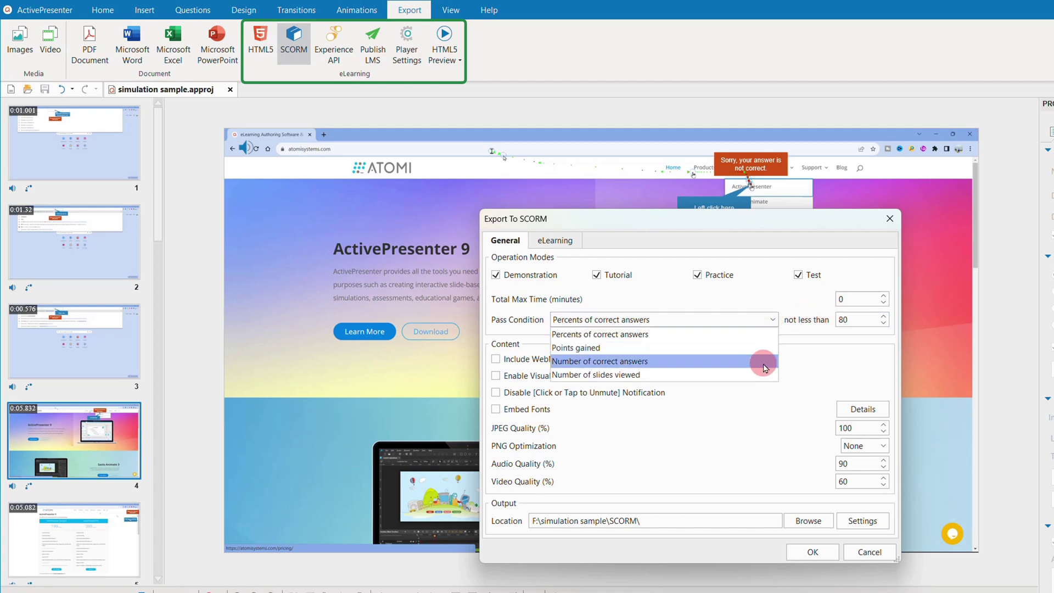
{"action": "left_click", "coordinate": [829, 356]}
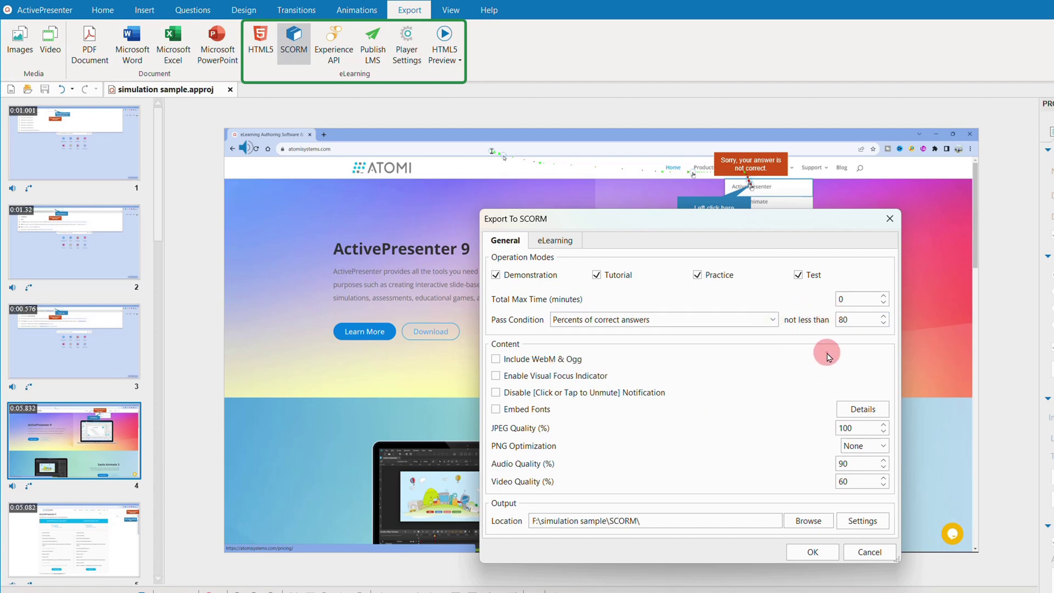
{"action": "left_click", "coordinate": [566, 240]}
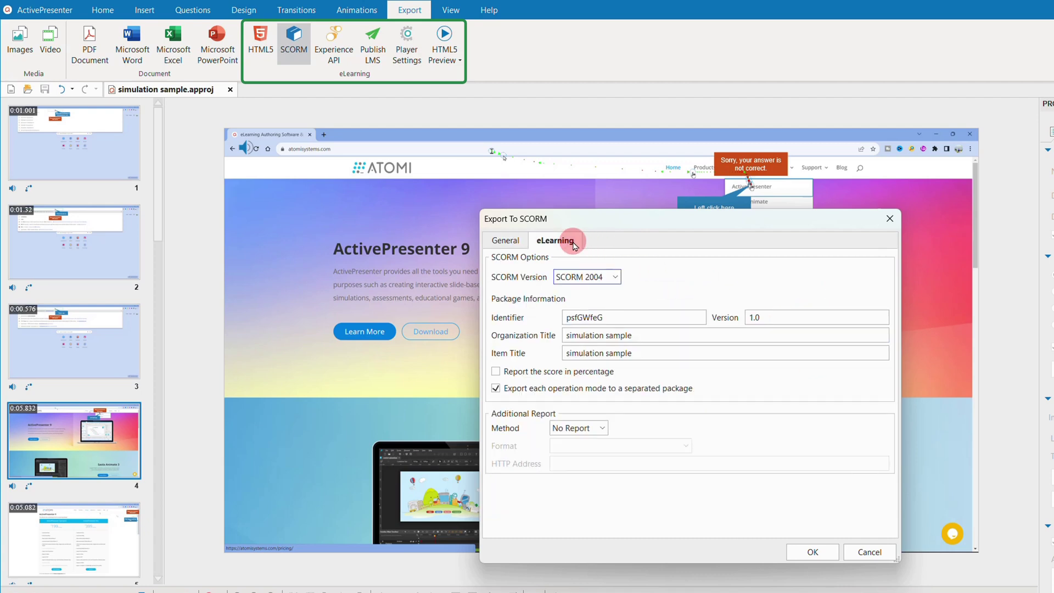
{"action": "left_click", "coordinate": [615, 277]}
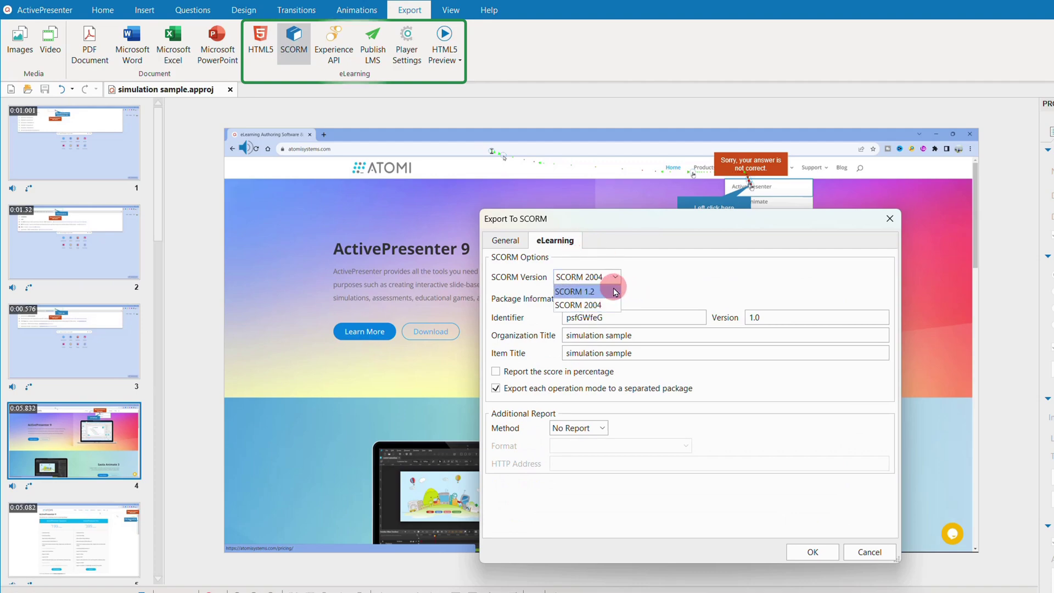
{"action": "left_click", "coordinate": [628, 295]}
Review the Demonstration, Tutorial, Practice and Test operation modes in the SCORM export settings, keeping all four enabled
{"action": "left_click", "coordinate": [505, 240]}
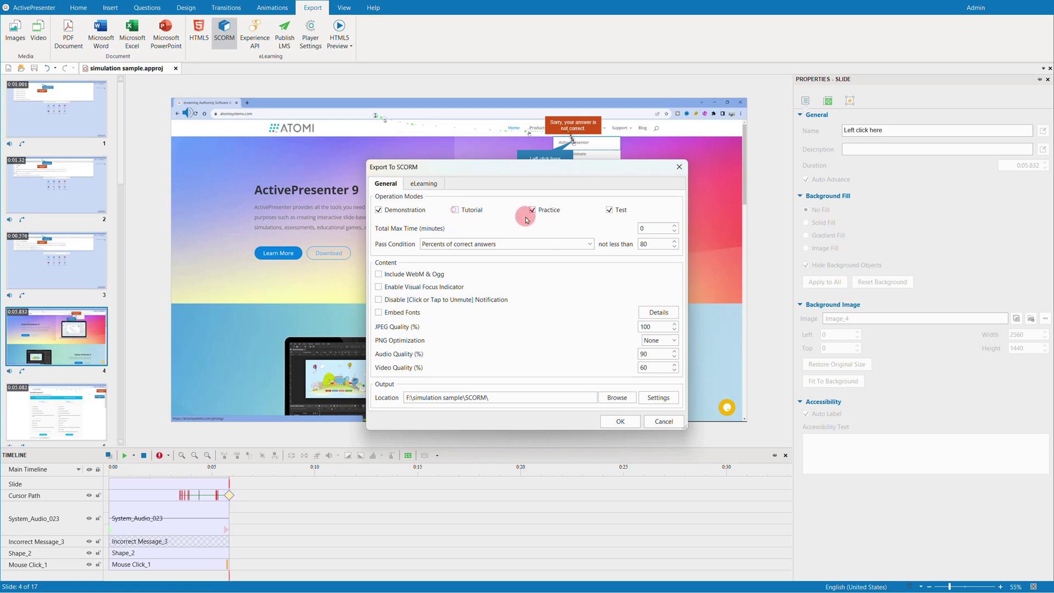
{"action": "left_click", "coordinate": [534, 211]}
{"action": "left_click", "coordinate": [610, 211]}
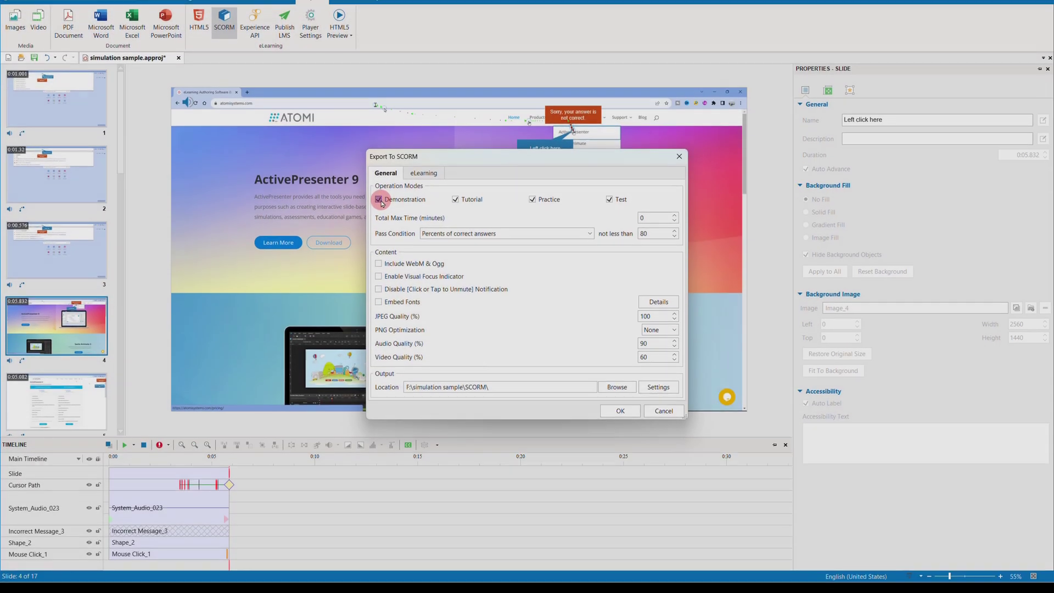
{"action": "left_click", "coordinate": [378, 210]}
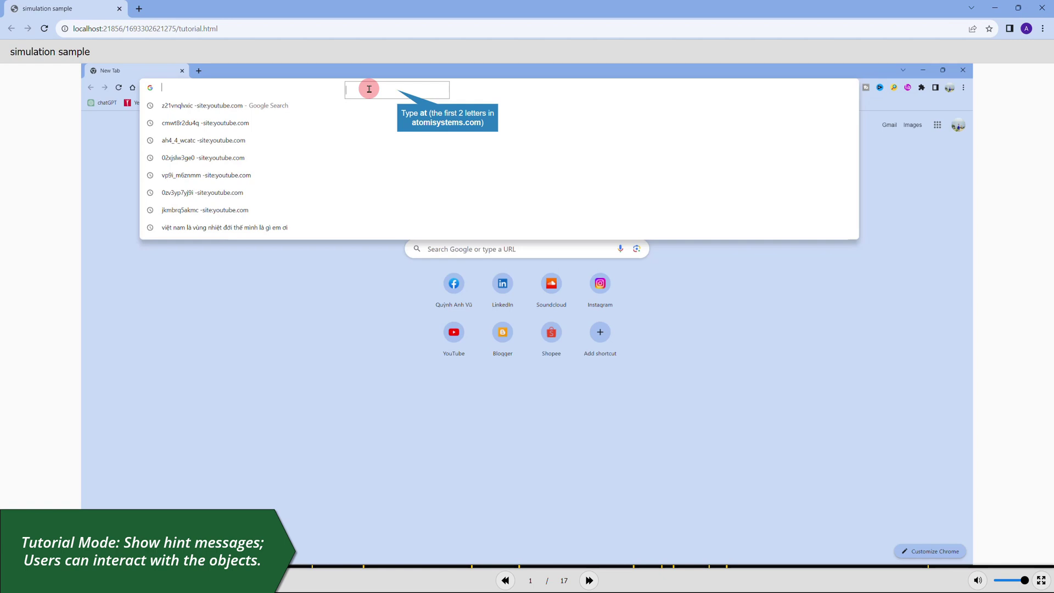
Test the Tutorial mode preview in the browser by entering "at", loading atomisystems.com, and opening ActivePresenter pricing and the eligibility page
{"action": "type", "text": "t"}
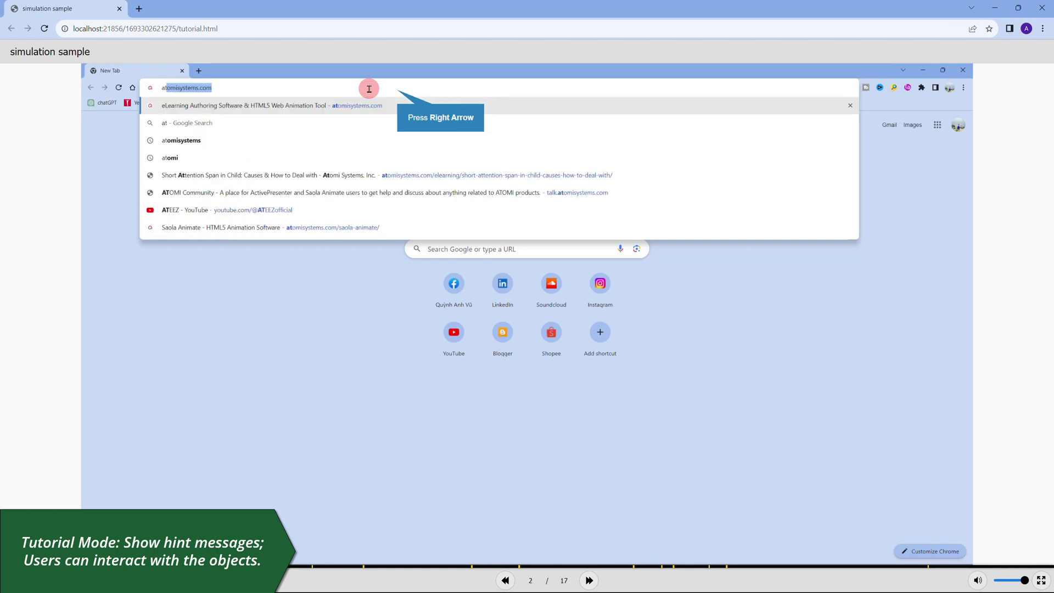
{"action": "key", "text": "Right"}
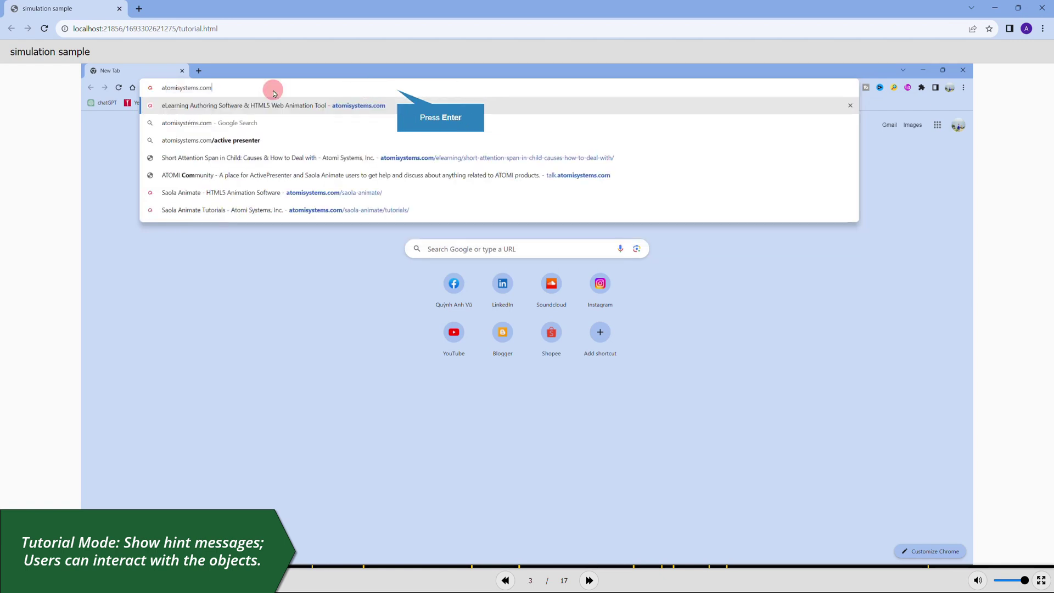
{"action": "key", "text": "Return"}
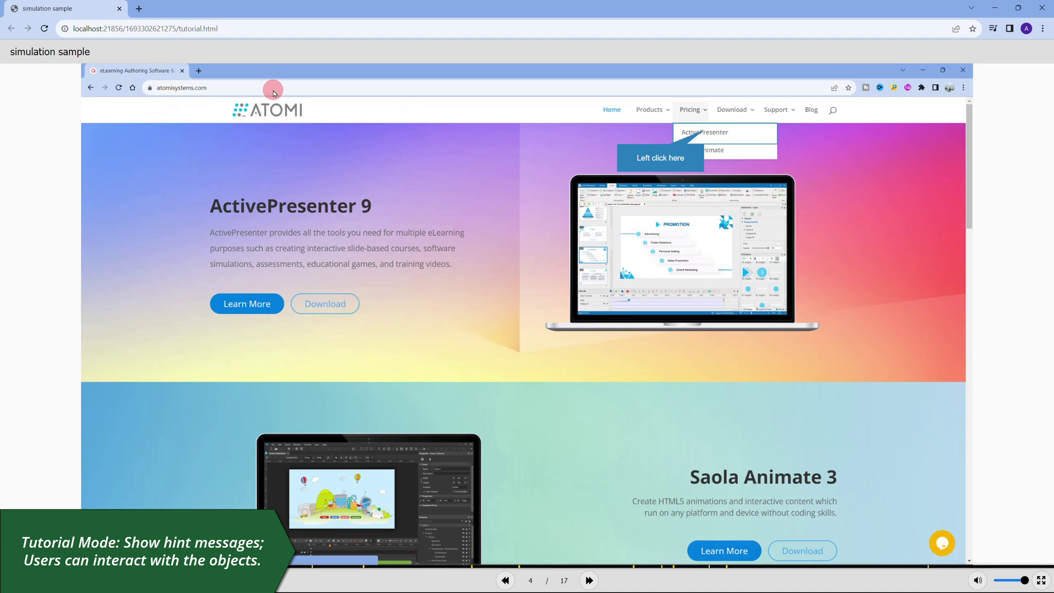
{"action": "left_click", "coordinate": [741, 139]}
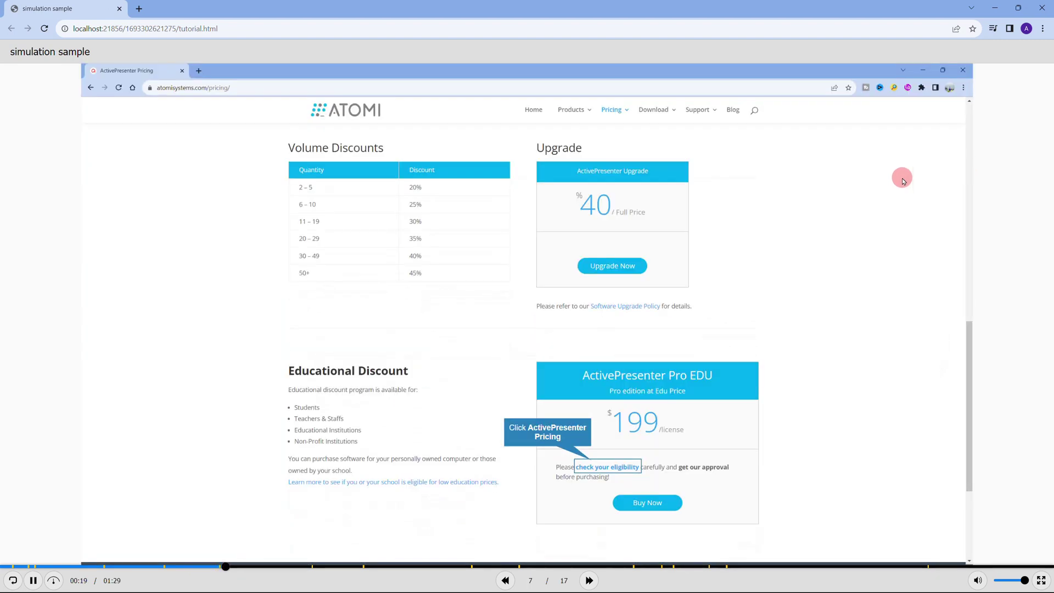
{"action": "left_click", "coordinate": [626, 470]}
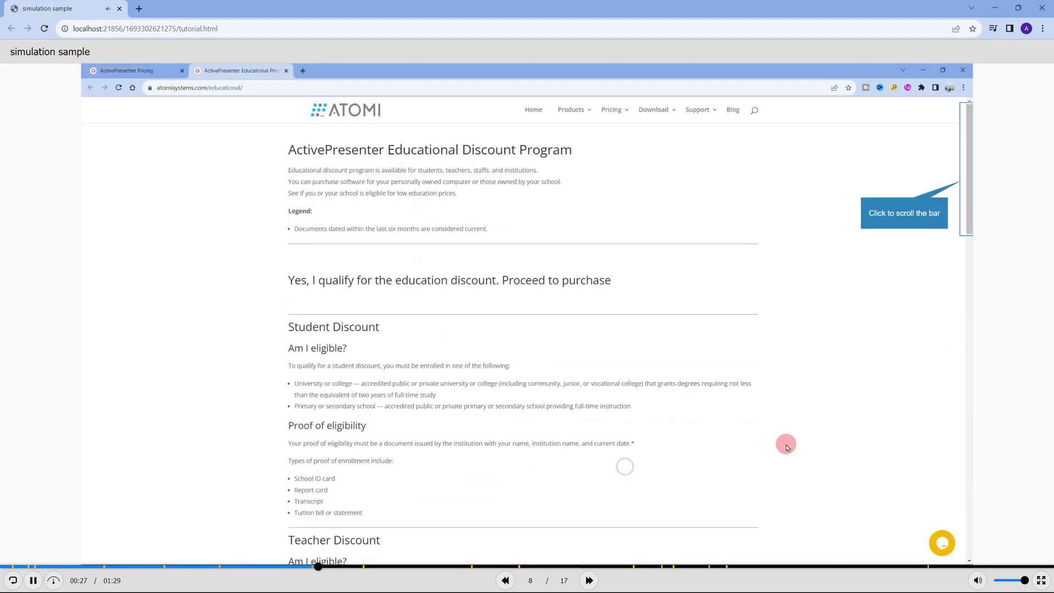